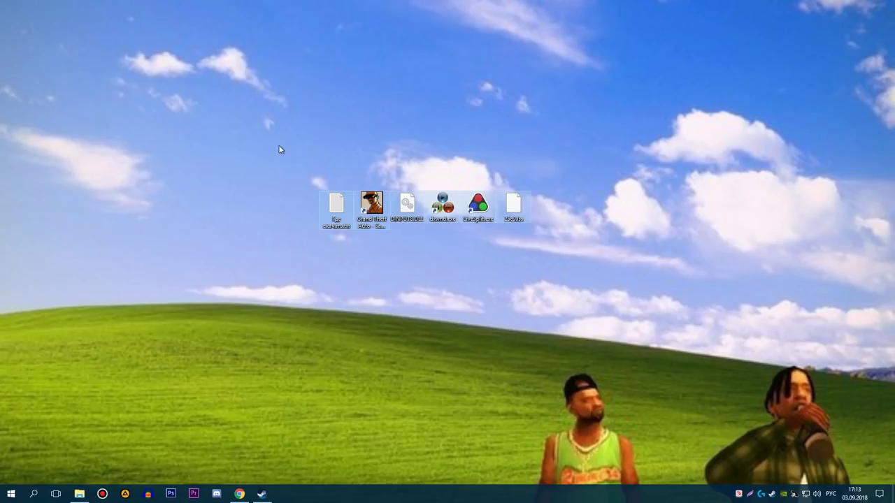
drag(592, 136, 244, 286)
drag(231, 140, 615, 294)
Step: Switch to Chrome, review the Grand Theft Auto: San Andreas leaderboards for No Major Glitches, 100% and Any%, and minimise the browser
click(239, 494)
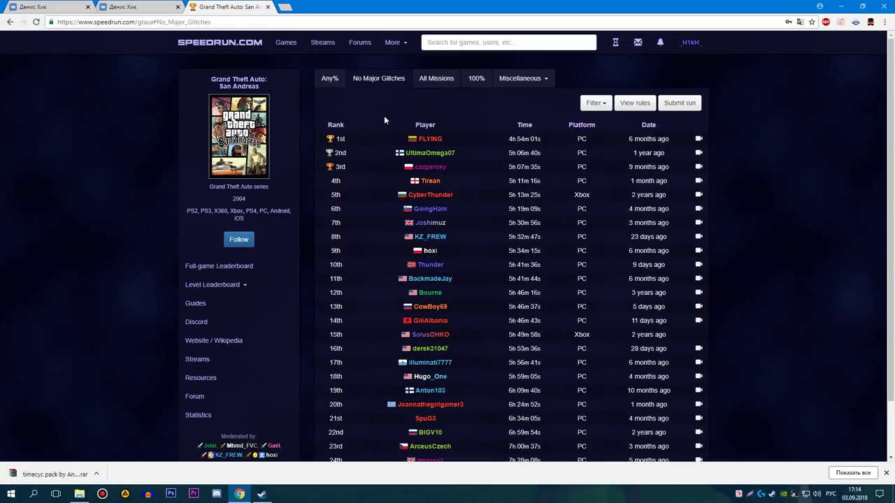
drag(892, 161, 892, 216)
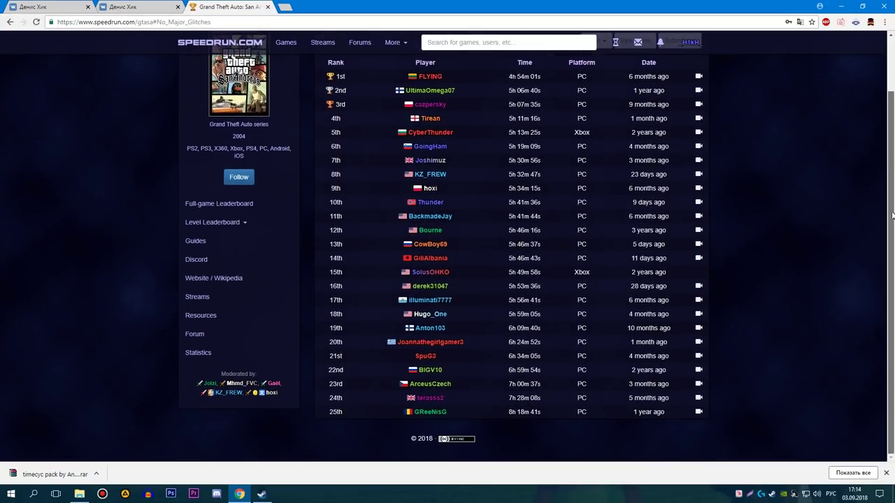
scroll(891, 246, up, 2)
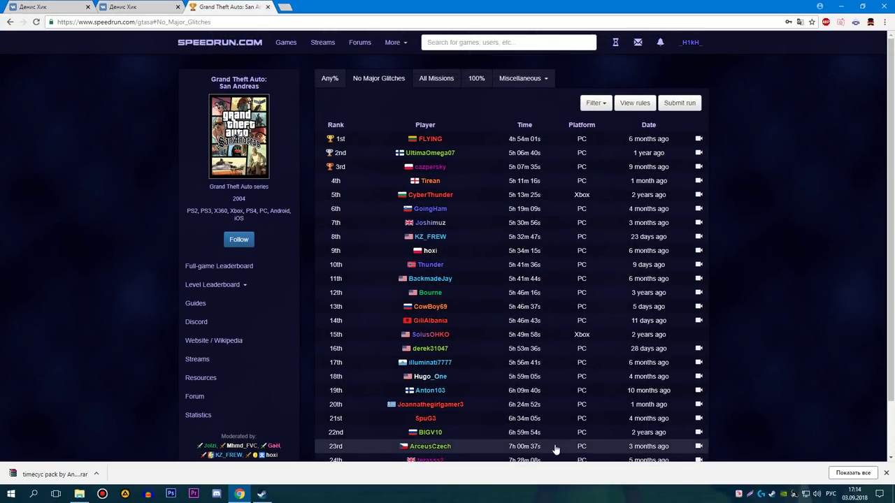
click(330, 89)
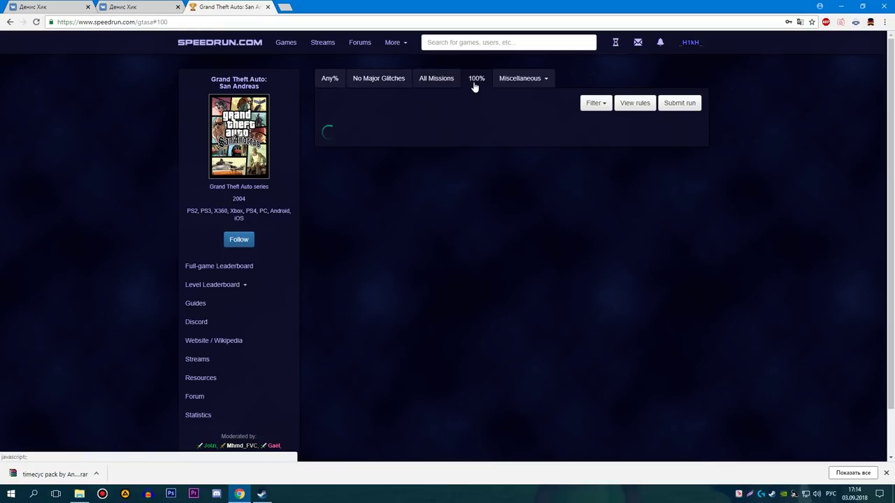
click(331, 80)
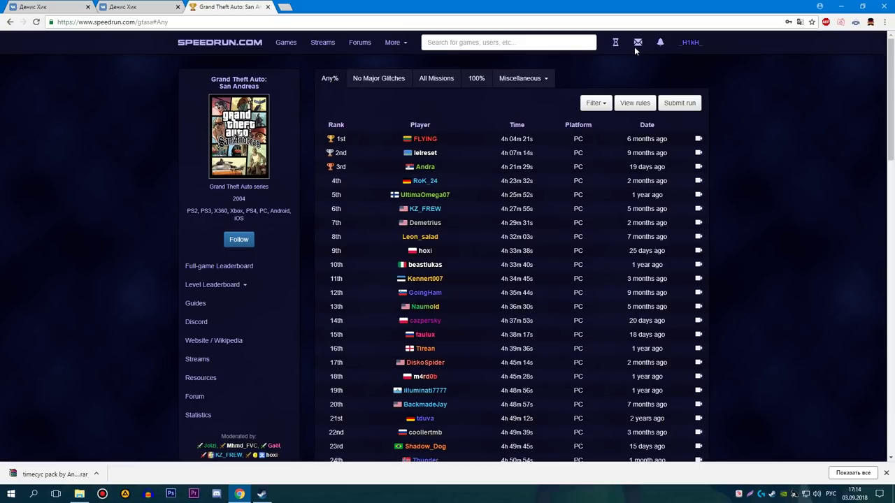
click(838, 6)
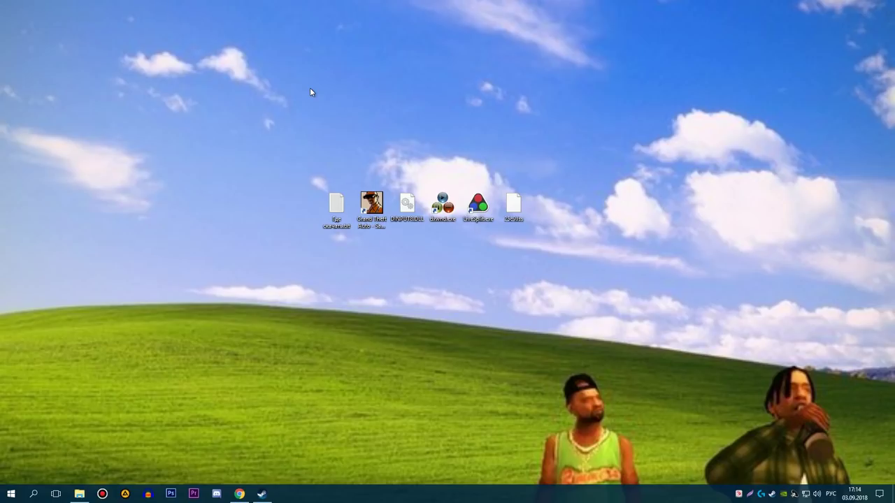
mouse_move(294, 137)
mouse_down()
mouse_move(296, 161)
mouse_move(362, 261)
mouse_move(316, 183)
mouse_move(298, 142)
mouse_move(309, 140)
mouse_up()
drag(281, 155, 312, 150)
click(375, 271)
click(393, 277)
click(320, 156)
drag(244, 138, 330, 179)
click(400, 283)
Step: Open the desktop note "Где скачать.txt" in Notepad and enlarge its display font
double_click(323, 206)
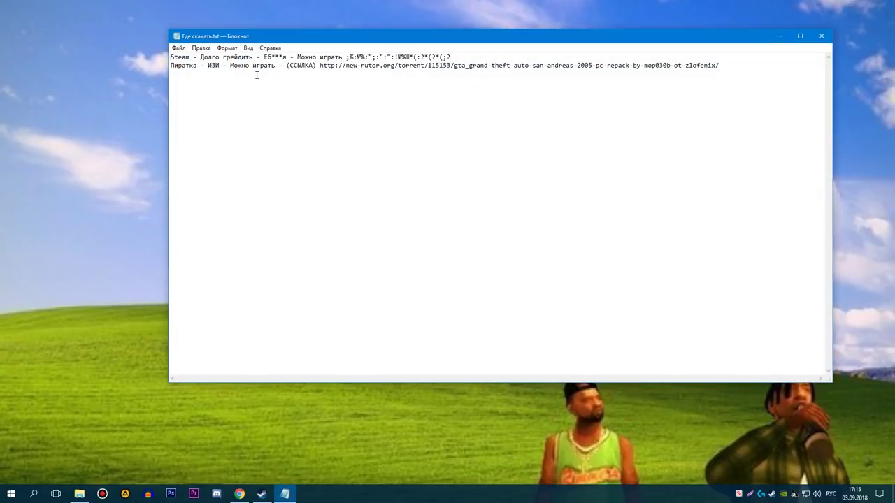
click(229, 48)
click(236, 70)
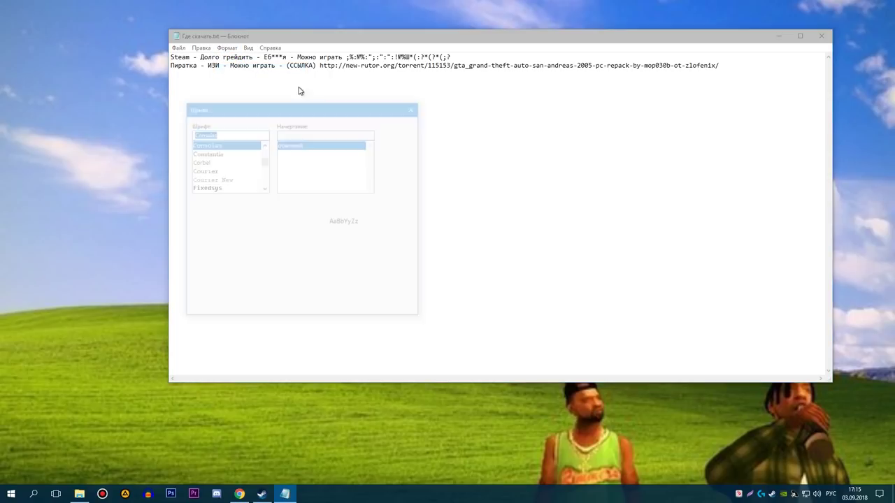
click(389, 178)
click(371, 306)
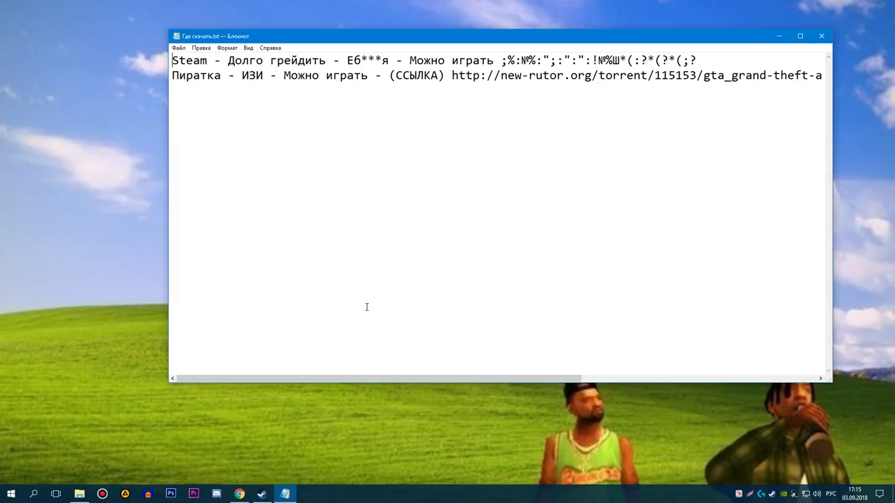
Step: Go through the note's Steam line by highlighting its remarks one after another
drag(172, 60, 335, 61)
click(270, 60)
drag(343, 60, 393, 61)
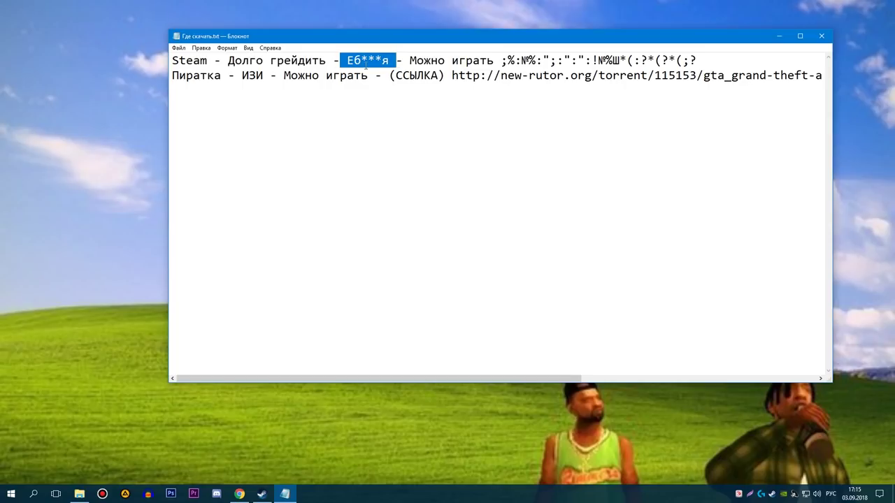
drag(404, 60, 502, 60)
mouse_move(508, 60)
mouse_down()
mouse_move(685, 55)
mouse_move(488, 60)
mouse_move(510, 63)
mouse_up()
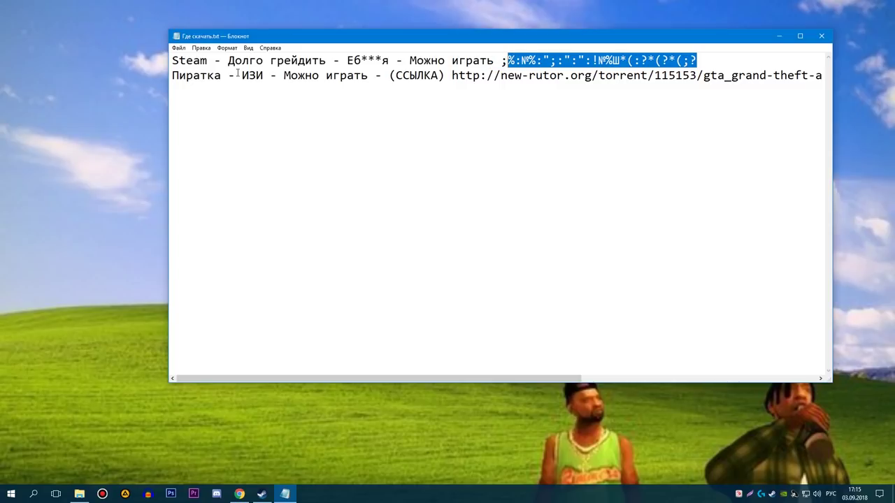
Step: Go through the note's "Пиратка" line, highlight its full new-rutor.org link, and minimise the note
drag(222, 75, 167, 78)
drag(258, 76, 362, 76)
drag(459, 76, 732, 84)
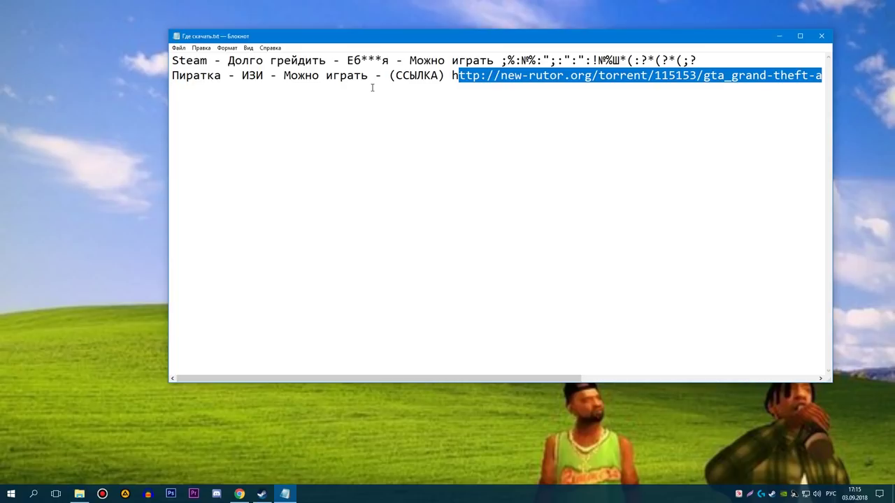
drag(388, 75, 444, 79)
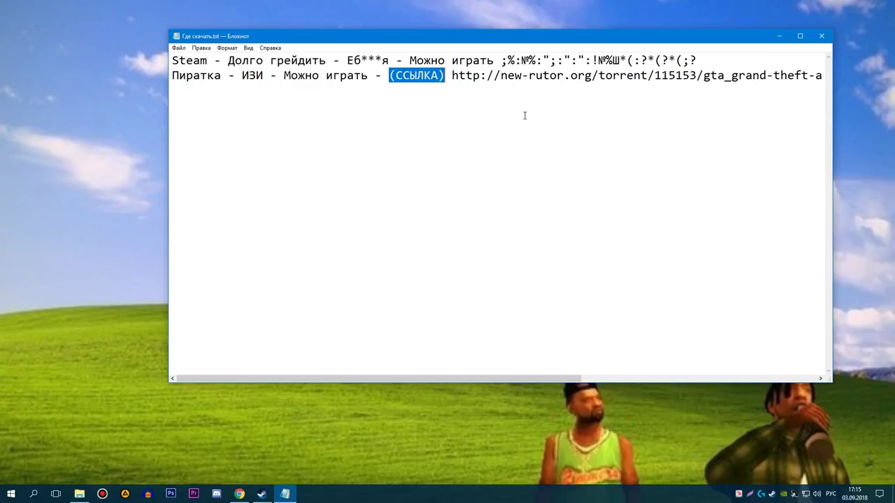
key(shift+End)
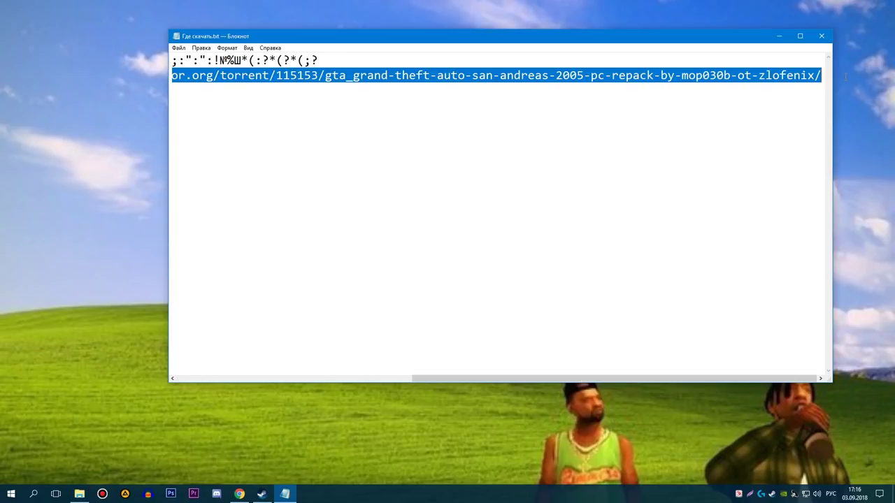
drag(590, 382, 315, 365)
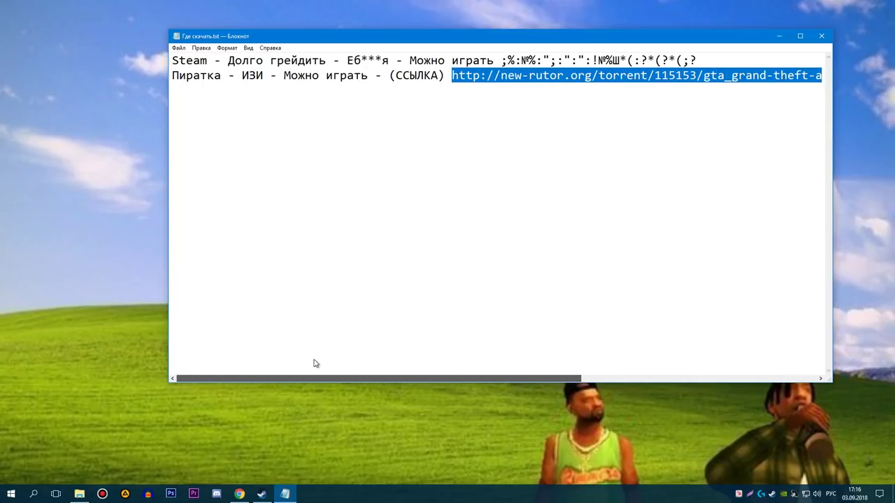
click(779, 36)
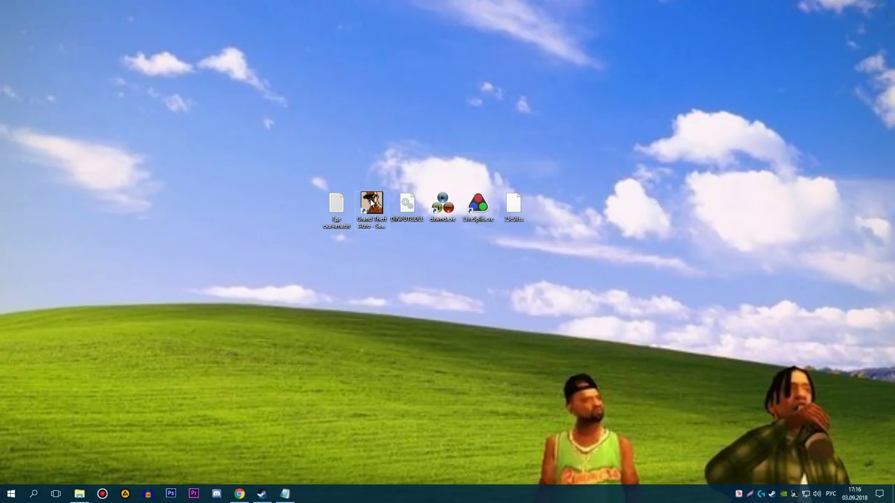
Step: Open the game folder from the Grand Theft Auto - San Andreas shortcut's properties and place its window beside the desktop files
right_click(365, 199)
click(399, 373)
click(407, 362)
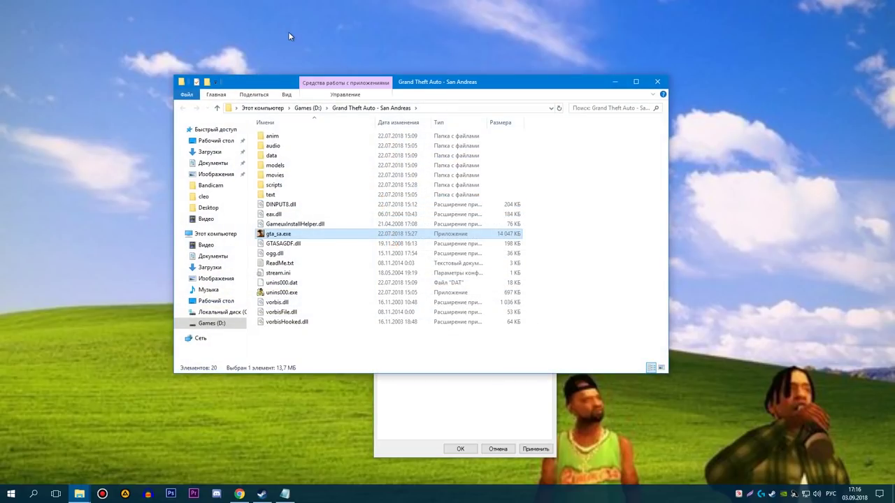
drag(435, 81, 270, 29)
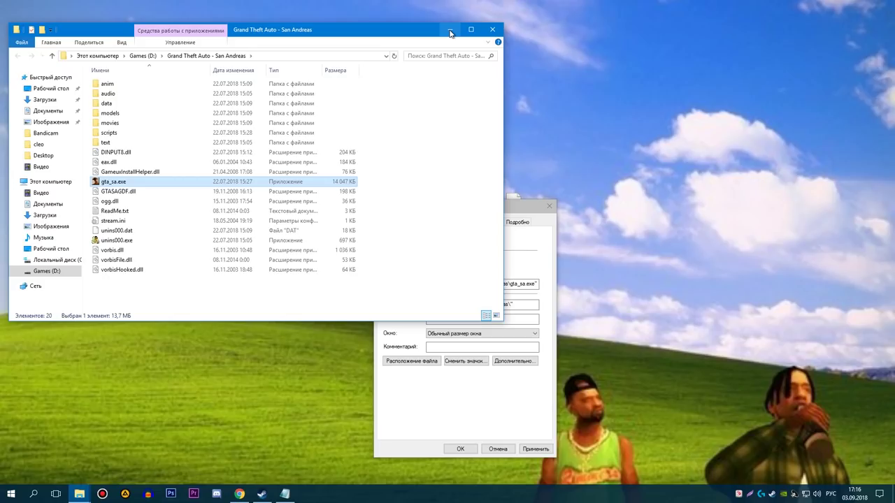
click(550, 206)
drag(369, 37, 820, 56)
click(413, 183)
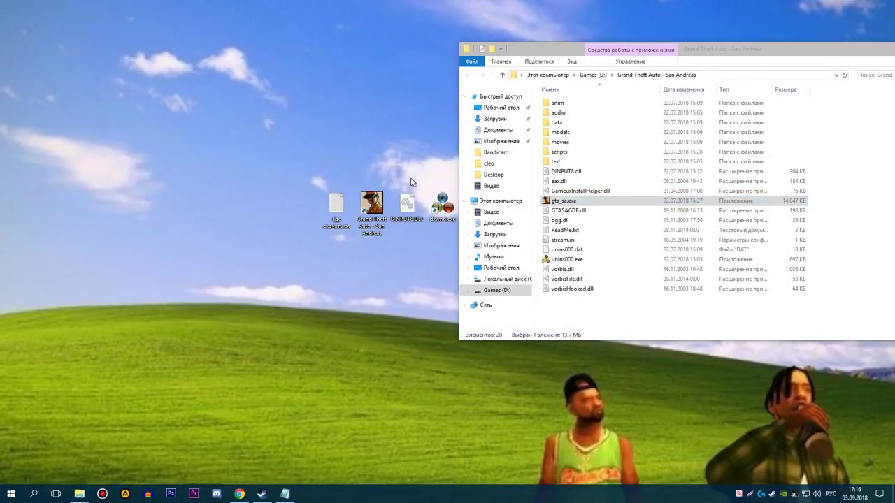
Step: Compare the desktop file DINPUT8.DLL with the DINPUT8.dll in the game folder
mouse_move(416, 223)
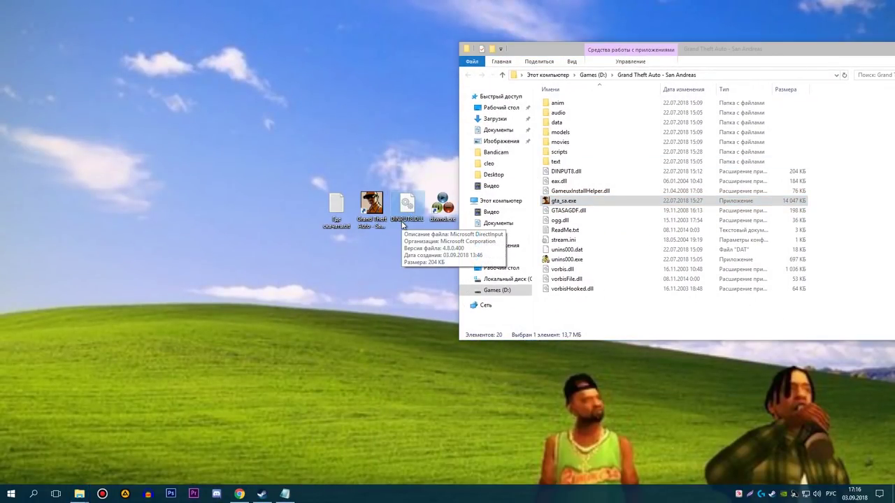
drag(403, 145, 426, 198)
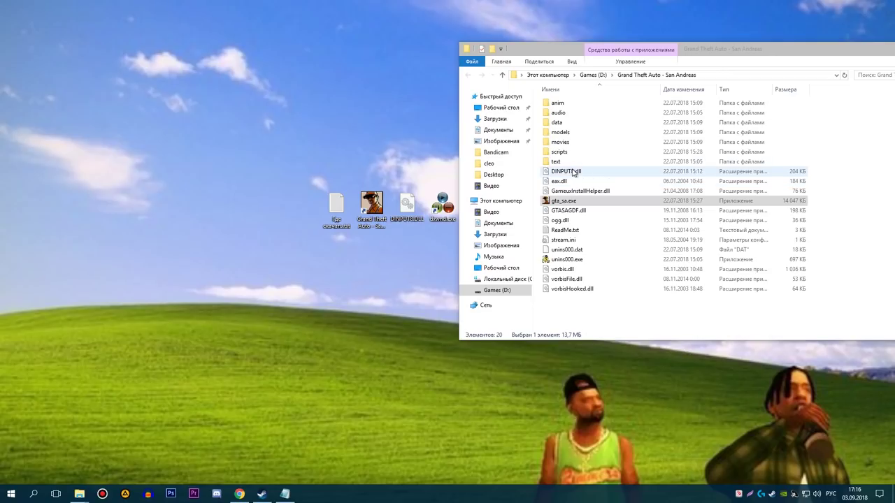
click(573, 172)
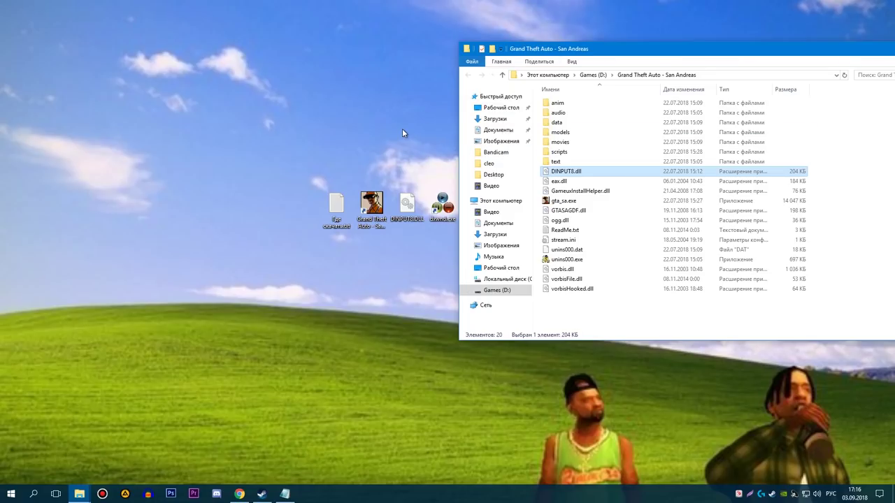
click(419, 220)
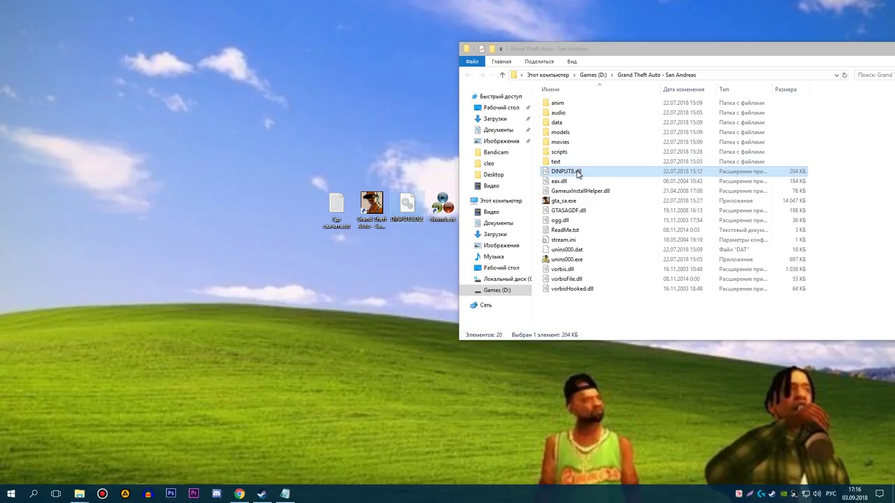
click(535, 152)
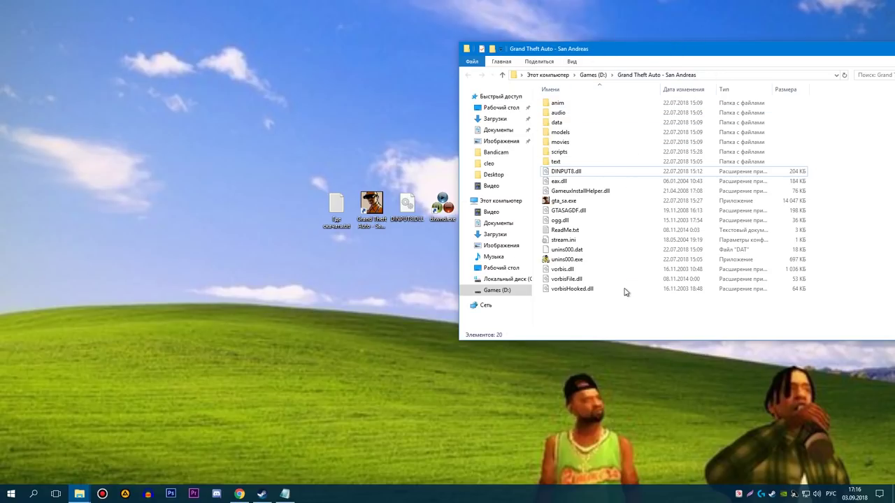
click(587, 175)
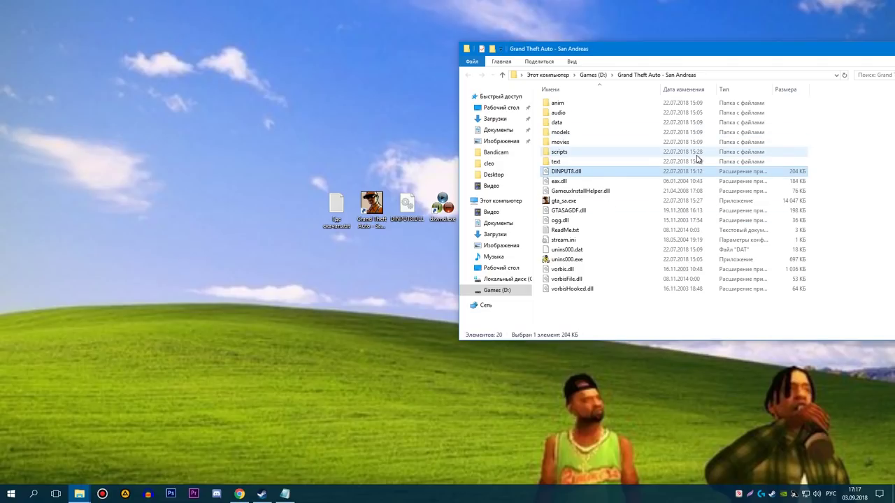
click(591, 325)
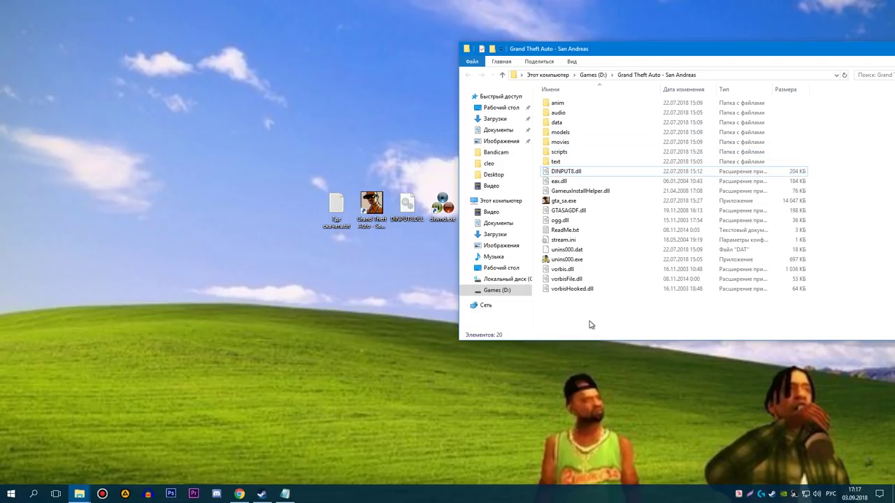
Step: Highlight the loose files from DINPUT8.dll to vorbisHooked.dll in the game folder and close the folder window
drag(586, 322, 539, 170)
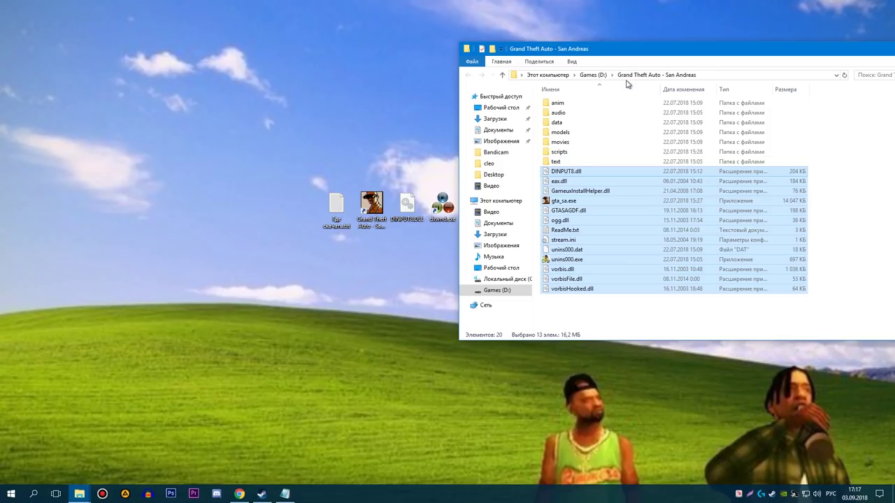
click(623, 316)
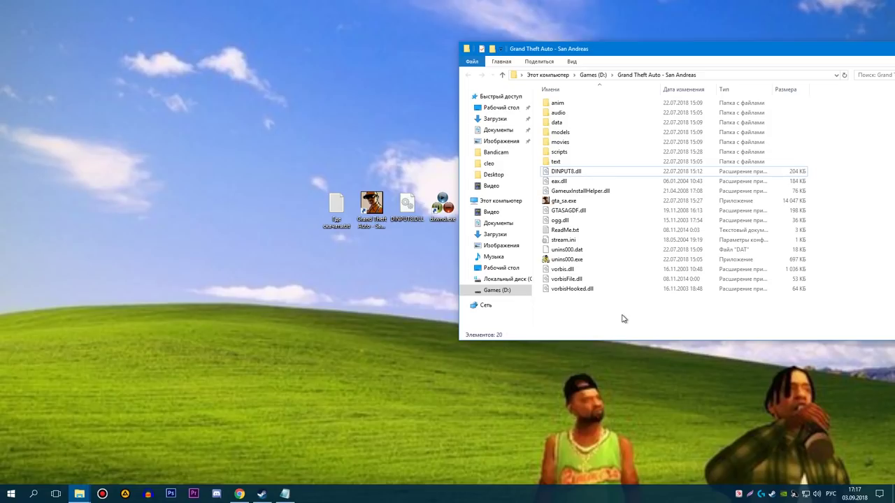
drag(575, 54, 205, 108)
click(572, 103)
drag(415, 124, 399, 193)
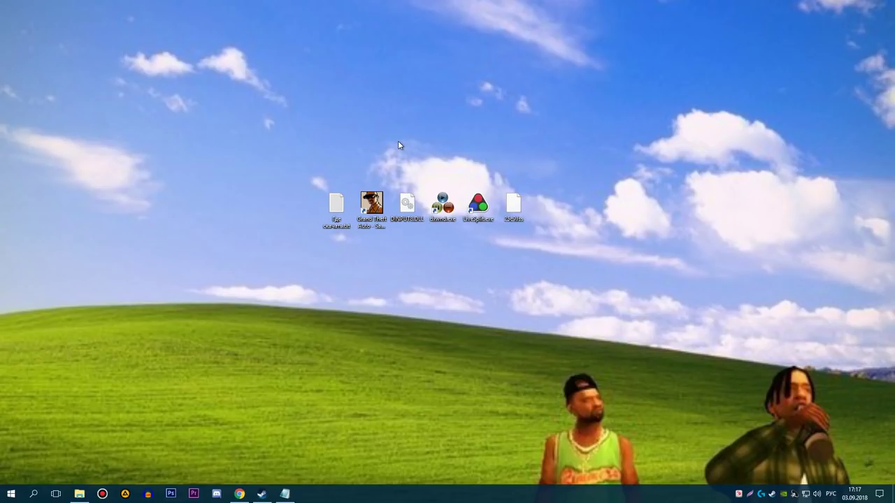
Step: Launch DxWnd from the desktop and delete its existing "gtasa" entry
double_click(442, 205)
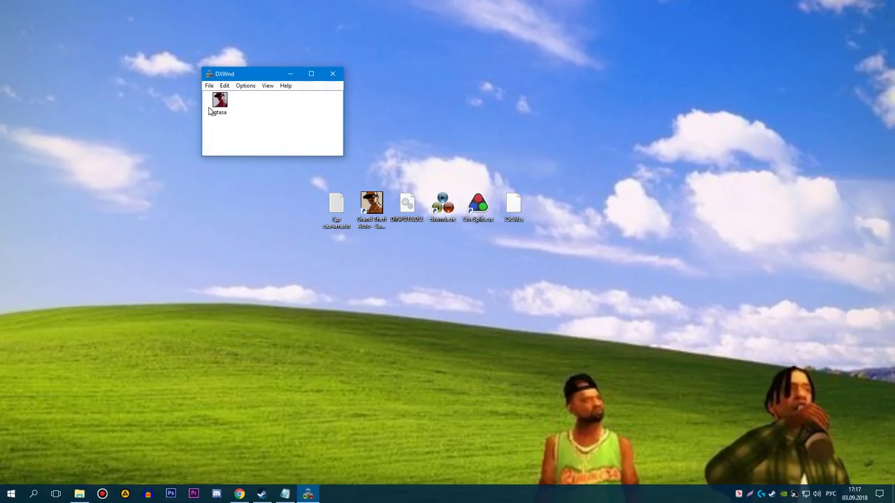
right_click(217, 107)
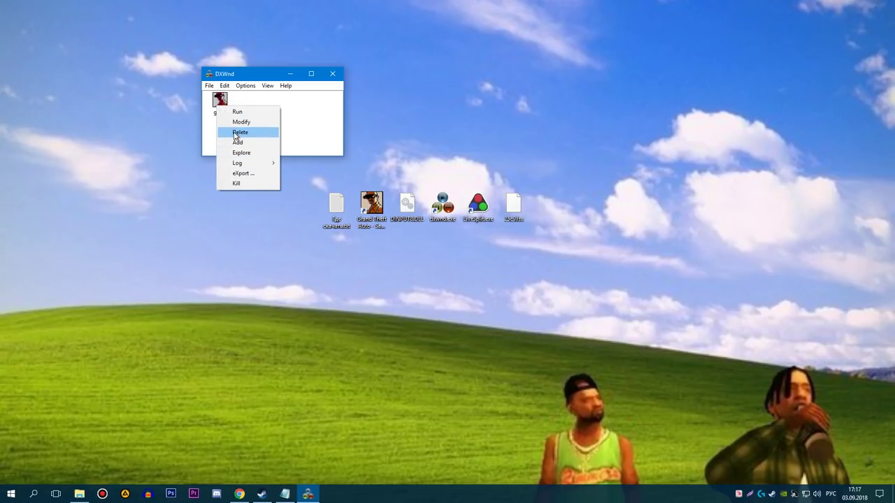
key(Escape)
right_click(224, 103)
click(240, 130)
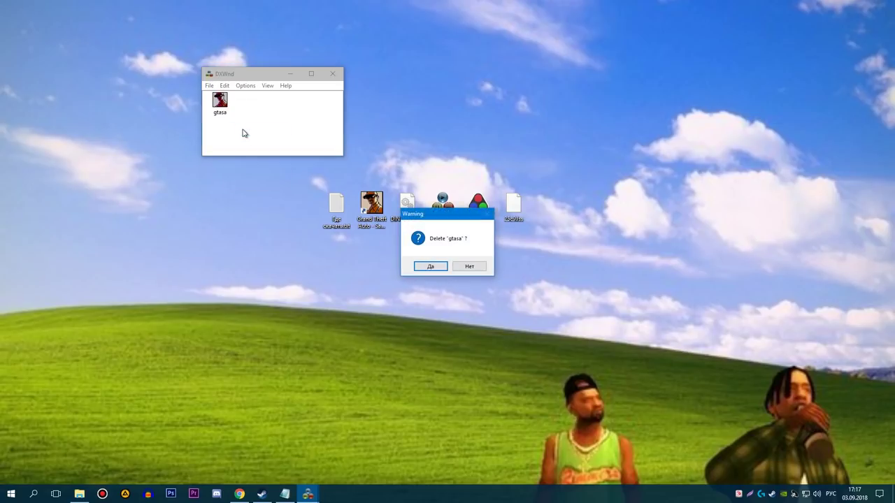
click(423, 266)
right_click(222, 107)
click(216, 106)
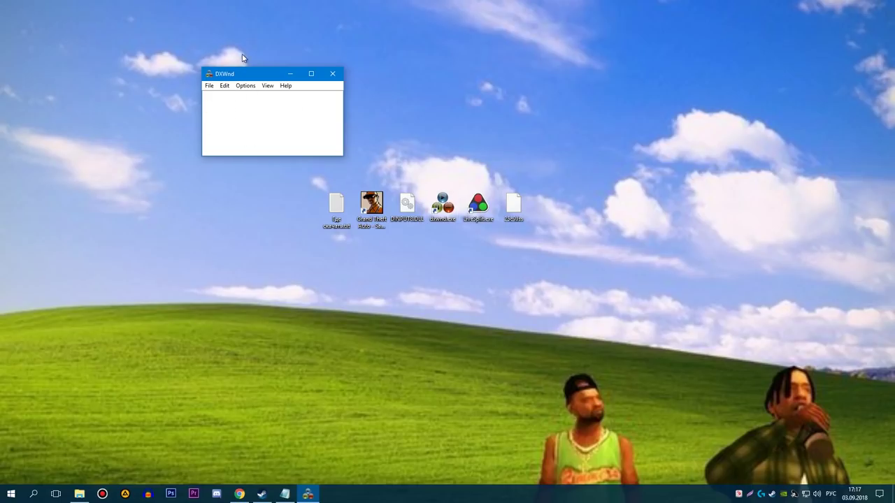
Step: Add a new DxWnd target named "gtasa" with gta_sa.exe from the Grand Theft Auto - San Andreas folder as its path
drag(231, 75, 214, 103)
right_click(192, 103)
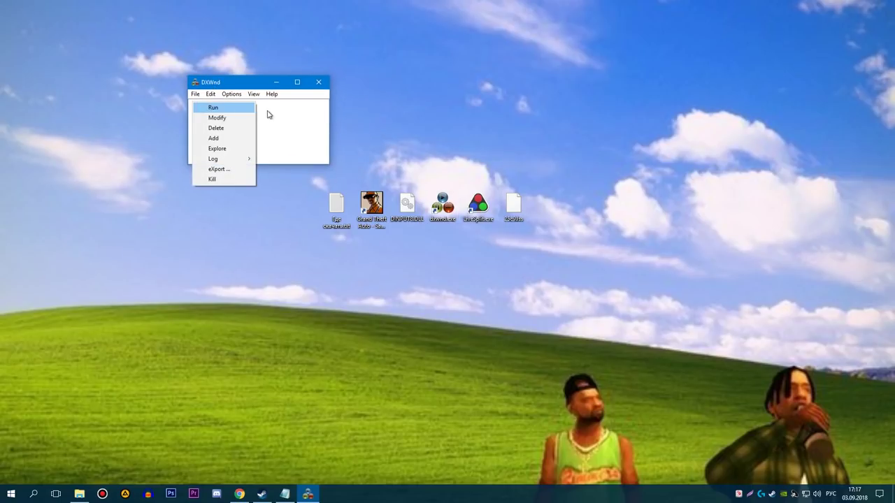
click(234, 140)
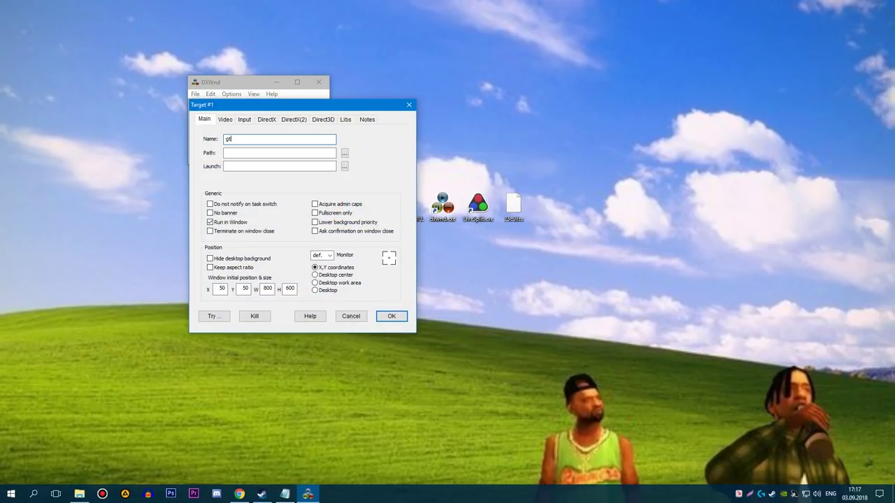
click(344, 152)
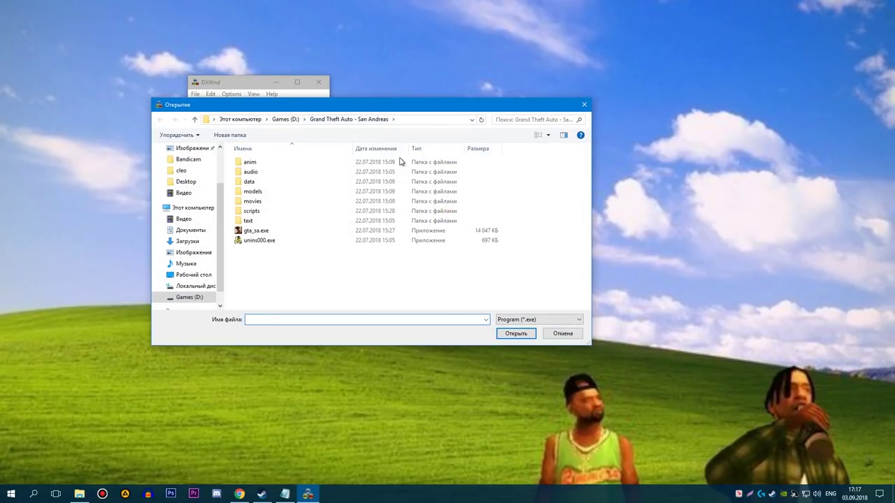
double_click(264, 232)
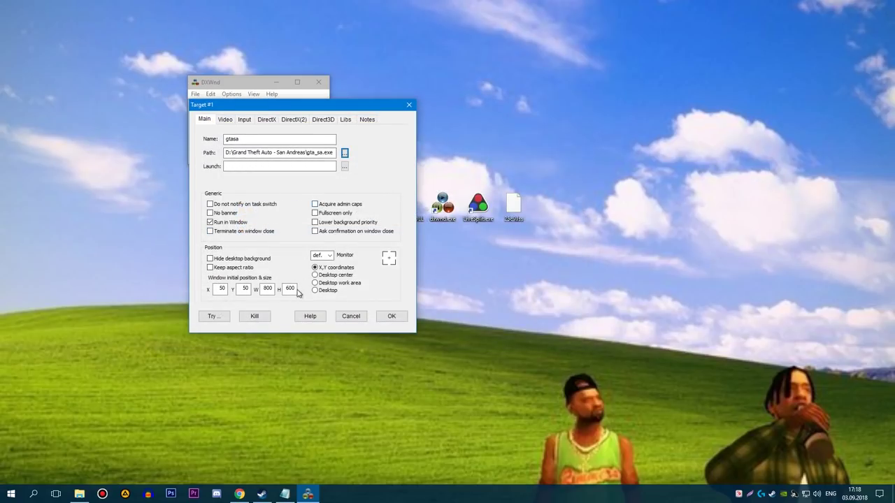
Step: Set the target's initial window width to 1280, enter a new height and save the target
double_click(276, 288)
text(1)
text(280)
key(Tab)
text(7)
click(392, 316)
Step: Run the gtasa target and start the game at 1440 x 900 x 32 (WIDESCREEN)
click(208, 112)
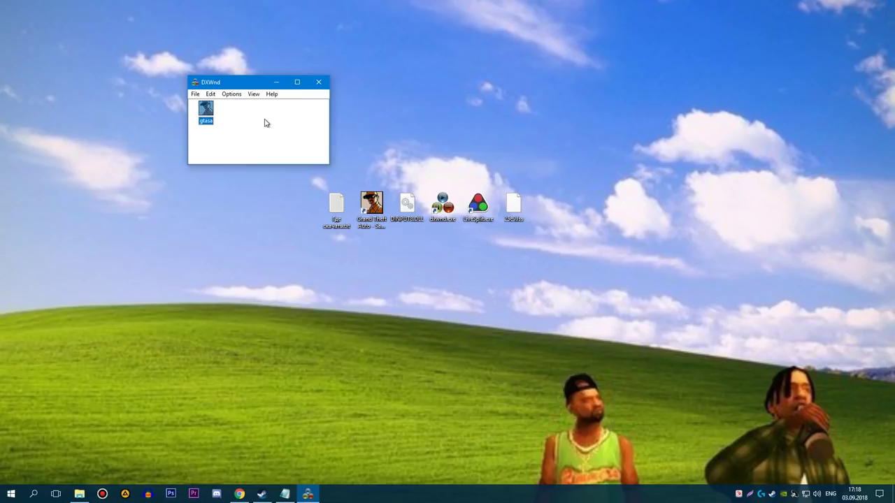
right_click(204, 112)
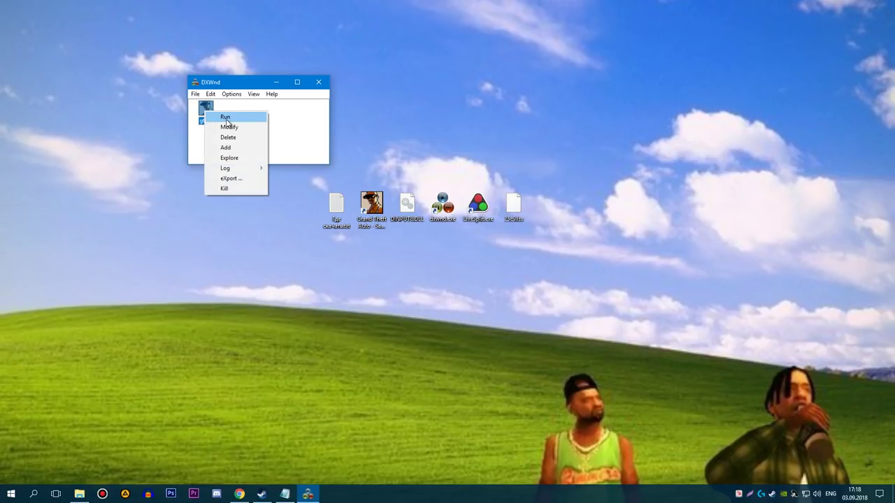
click(226, 120)
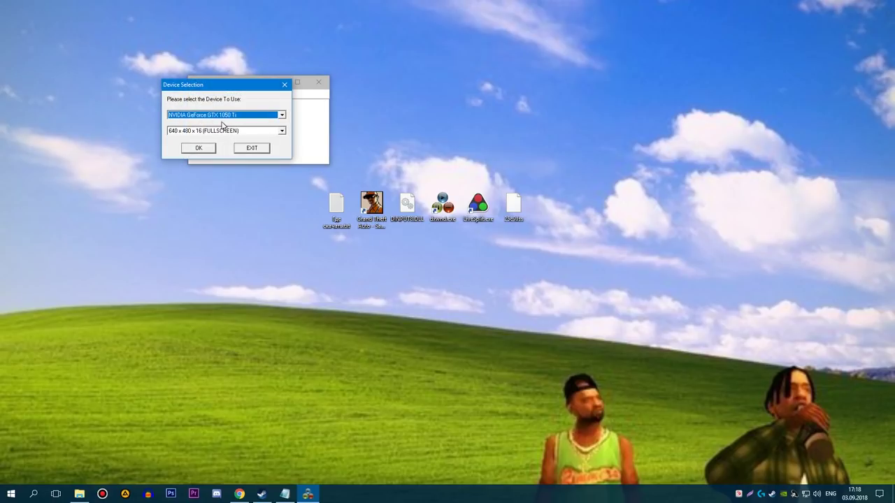
click(237, 131)
scroll(282, 156, down, 2)
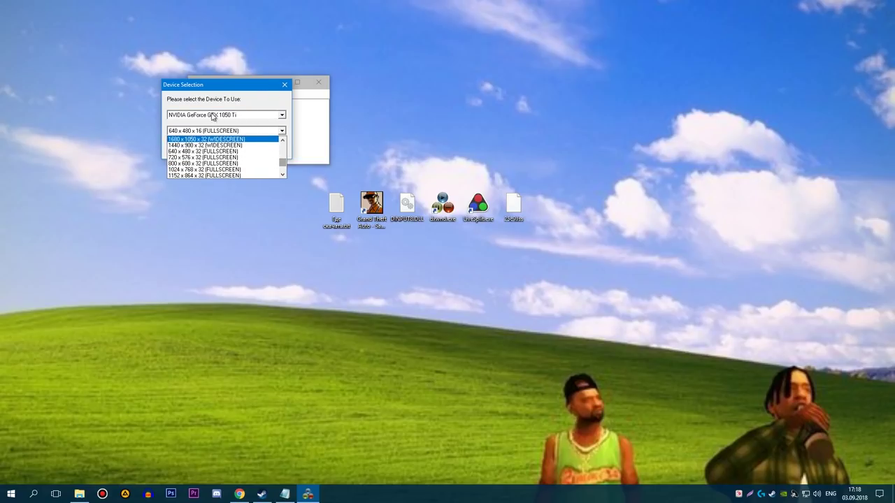
scroll(284, 173, down, 3)
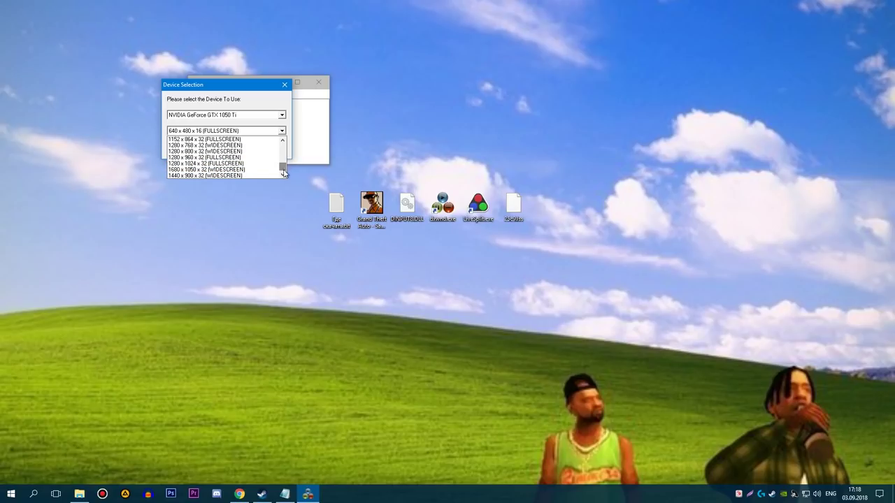
click(197, 176)
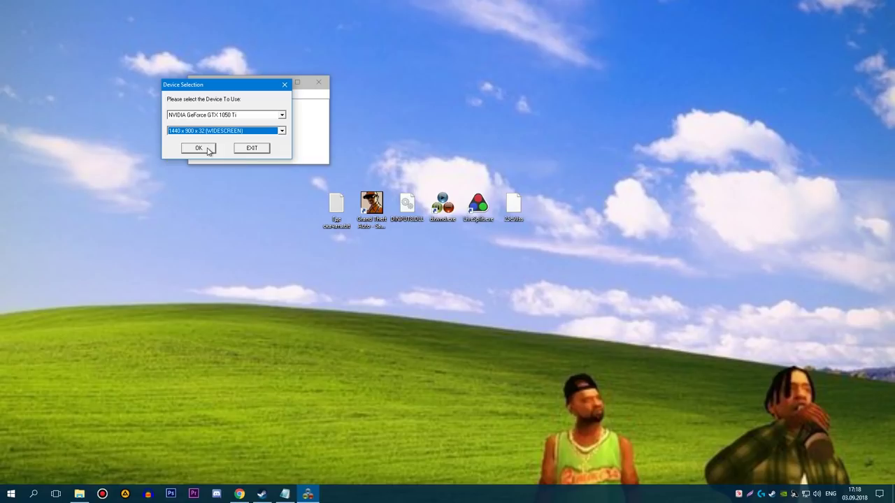
click(198, 148)
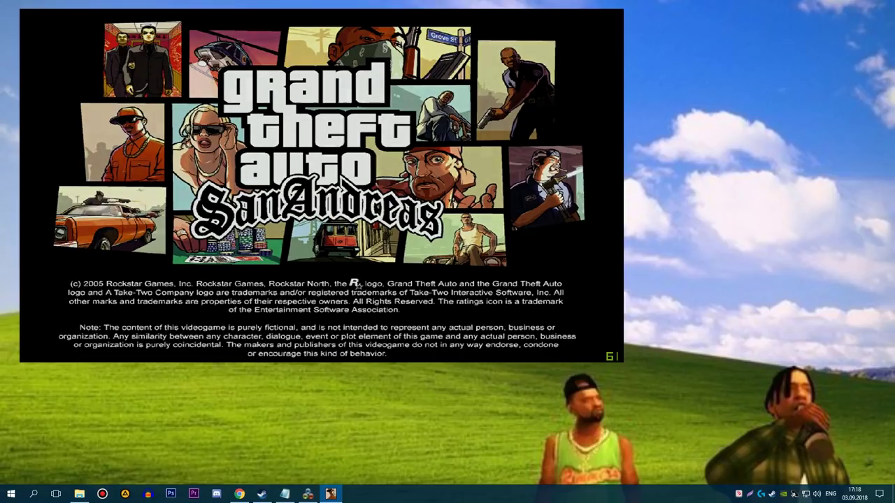
Step: Exit the game from its main menu and close DxWnd, saving the changed task list
key(Up)
key(Down)
key(Up)
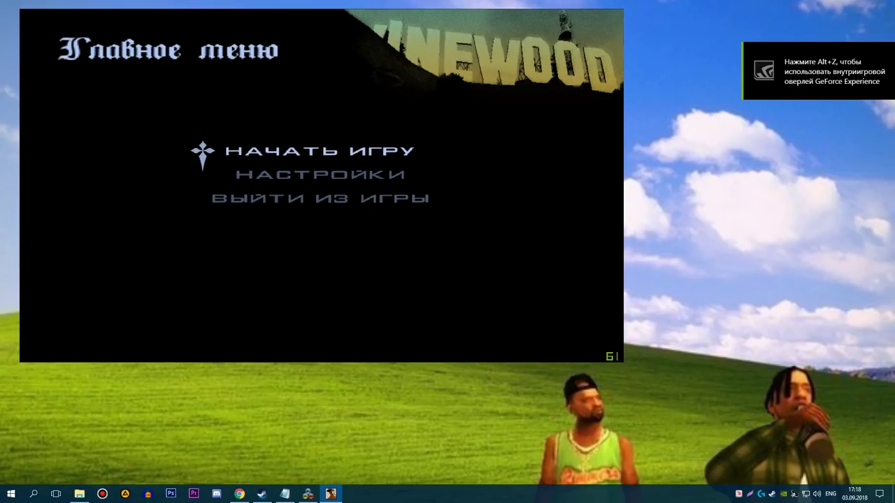
key(Up)
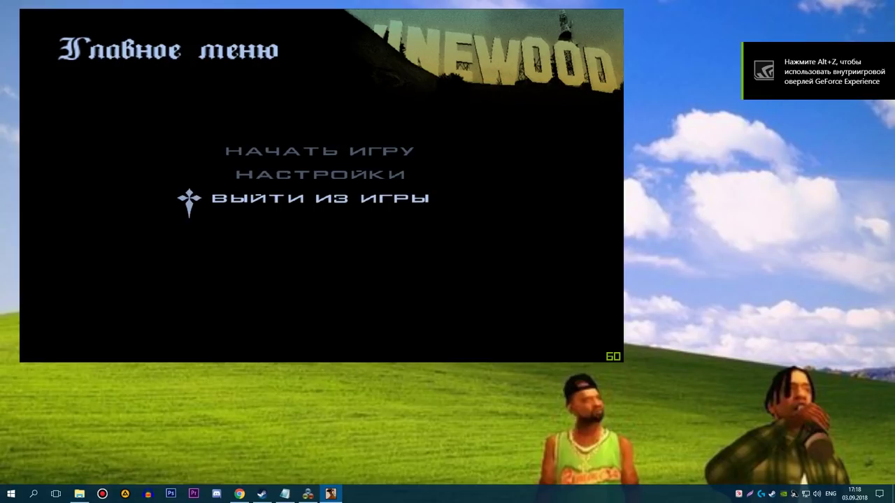
key(Return)
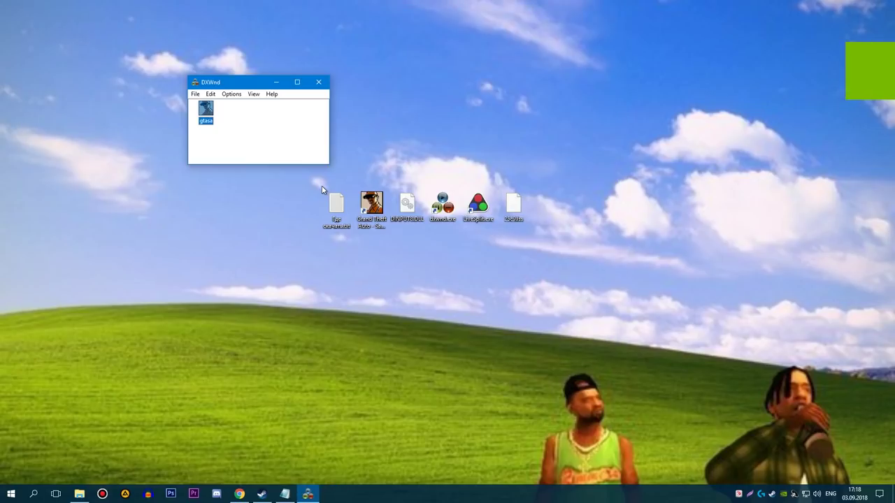
click(319, 82)
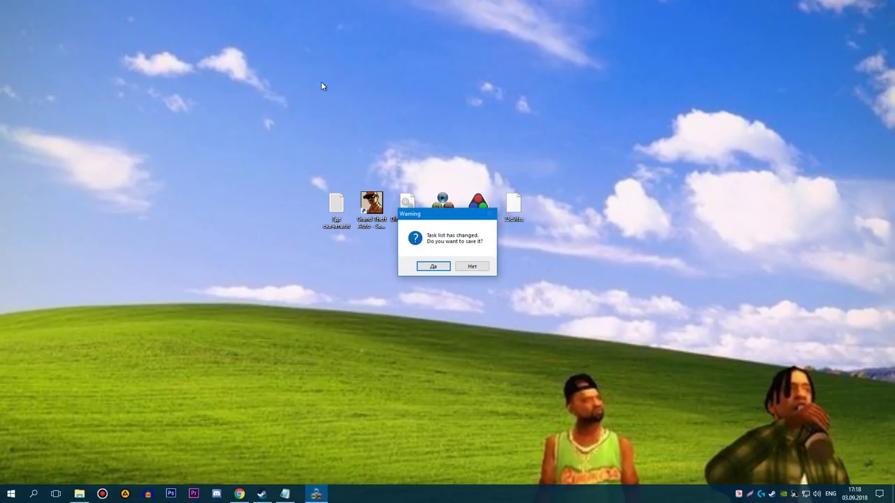
click(441, 268)
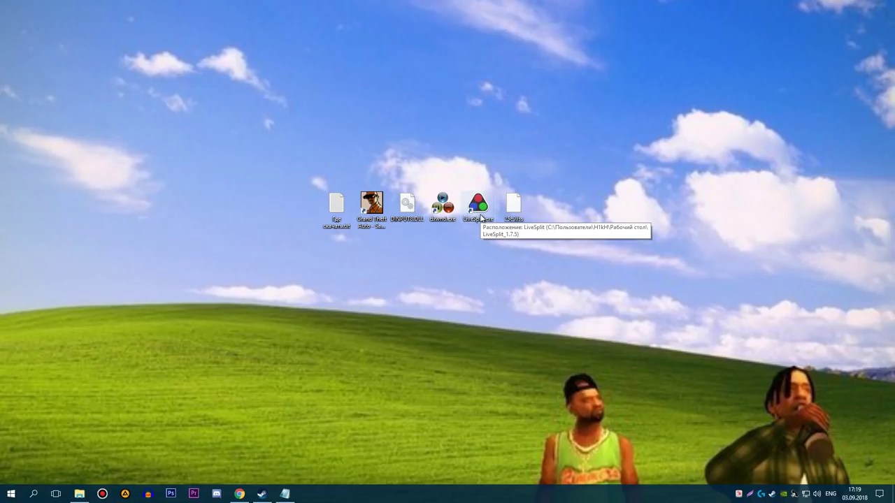
Step: Launch LiveSplit from the desktop and move its timer window clear of the desktop files
click(480, 217)
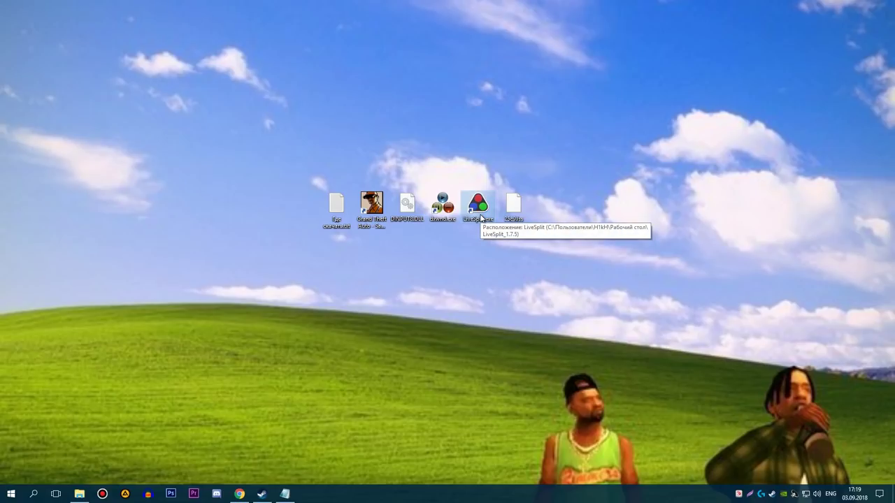
double_click(480, 217)
drag(384, 167, 202, 136)
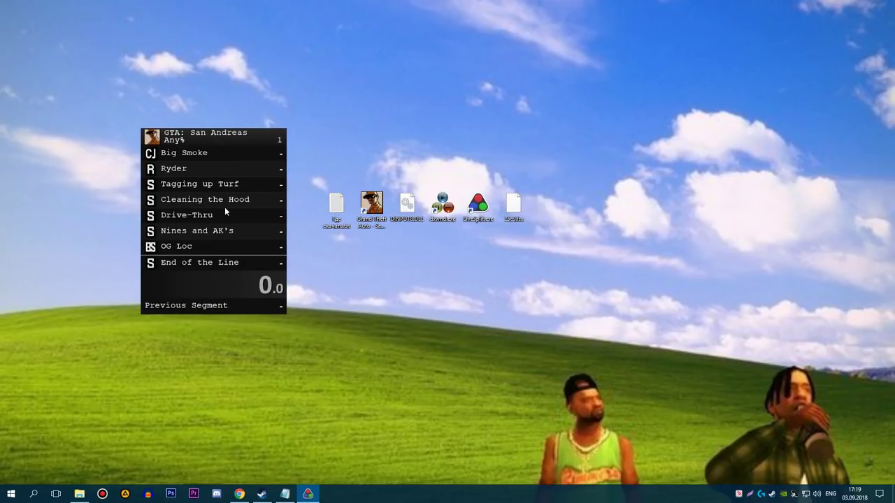
Step: Look at LiveSplit's option for opening splits from a file and dismiss it without choosing a file
right_click(225, 289)
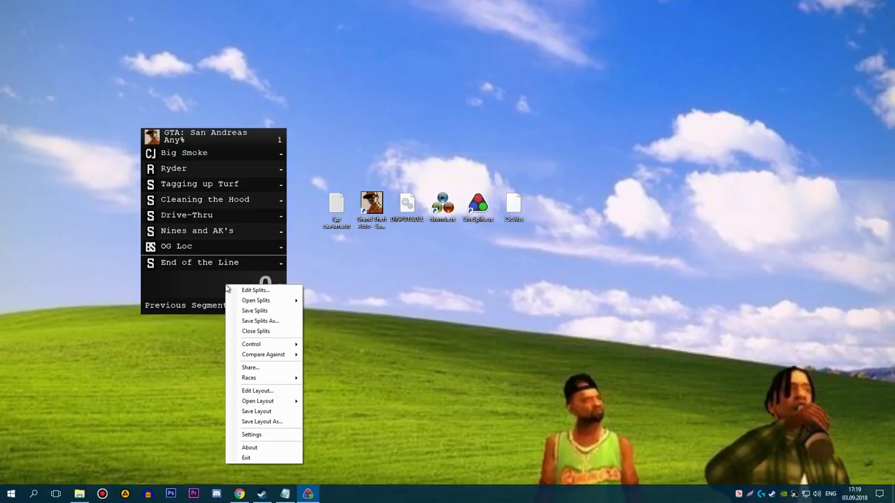
mouse_move(257, 302)
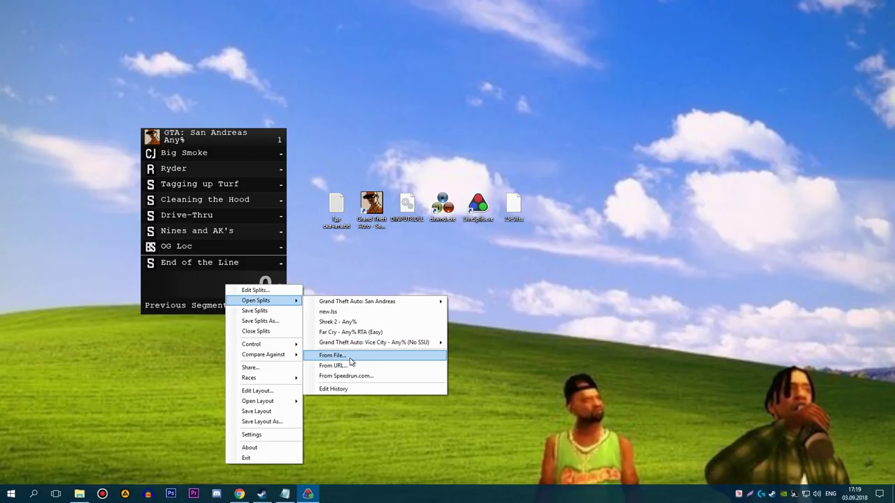
click(485, 247)
drag(520, 143, 500, 281)
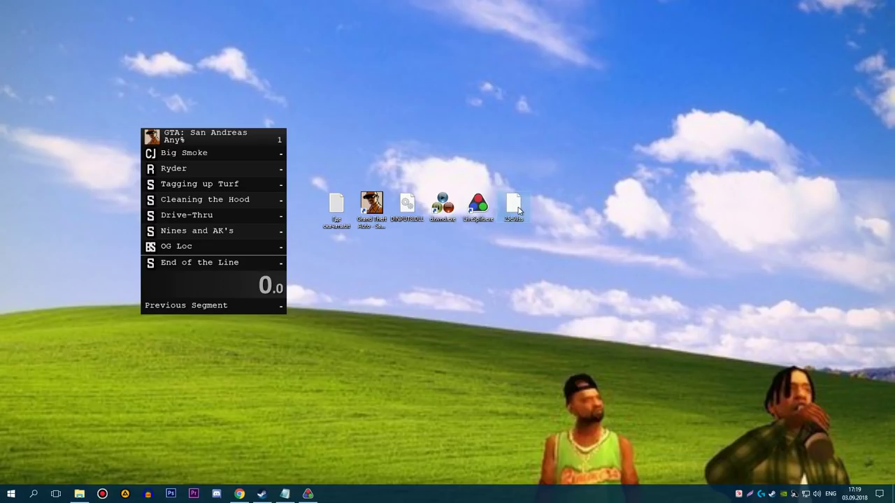
Step: Browse the segments of the GTA: San Andreas Any% splits in the LiveSplit timer
click(234, 168)
scroll(249, 225, down, 14)
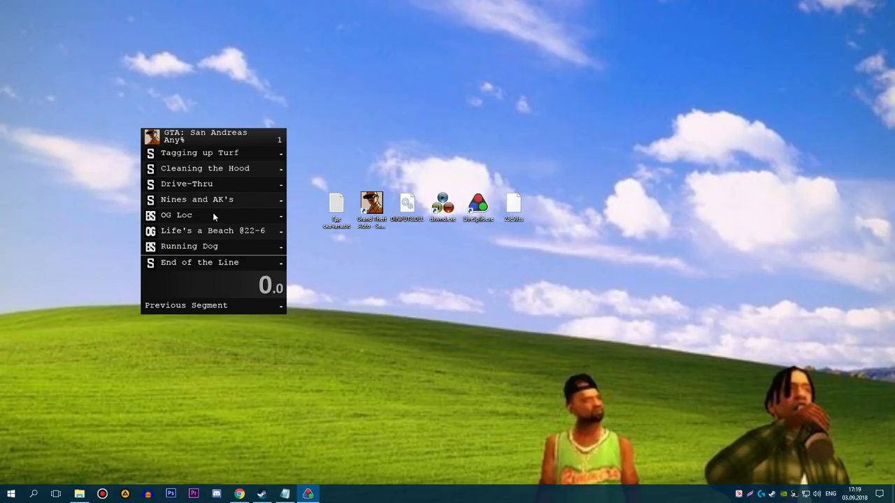
scroll(201, 217, down, 3)
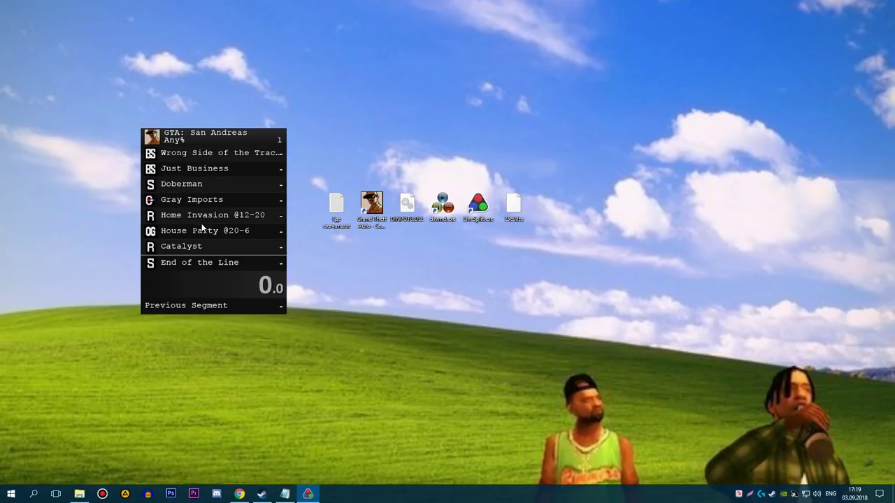
scroll(205, 216, up, 7)
scroll(206, 208, up, 8)
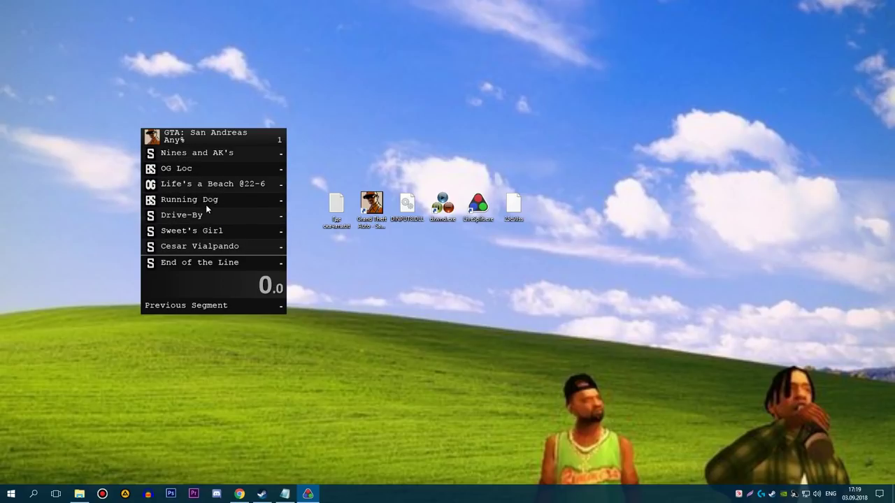
scroll(206, 208, down, 4)
scroll(206, 207, up, 1)
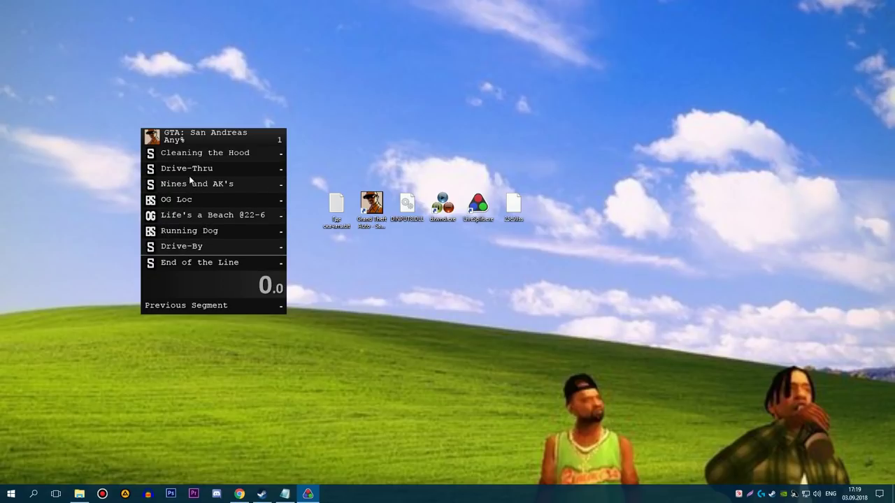
Step: Inspect the Title component's settings in LiveSplit's Layout Editor and close both windows without changes
mouse_move(188, 135)
mouse_down()
mouse_move(230, 151)
mouse_move(203, 137)
mouse_up()
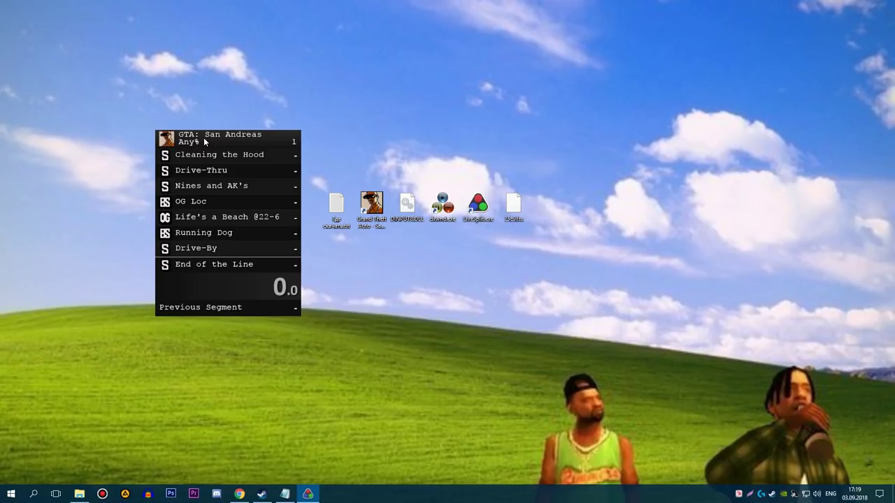
right_click(203, 139)
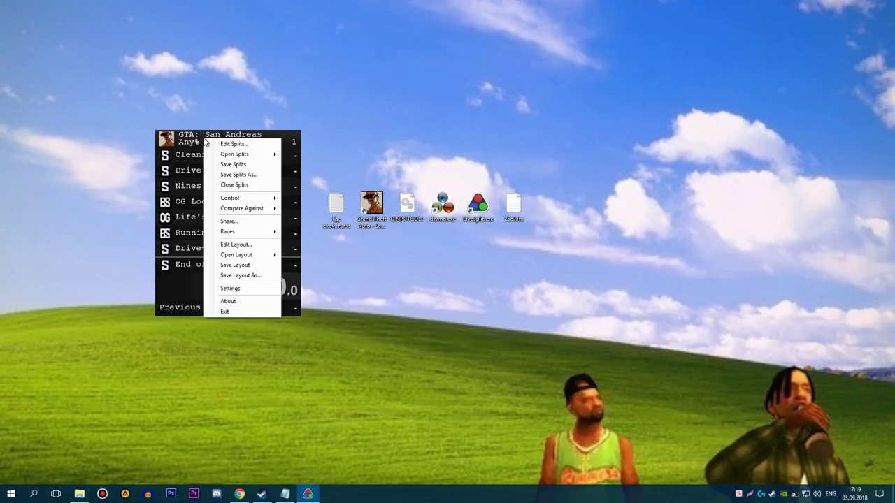
click(235, 245)
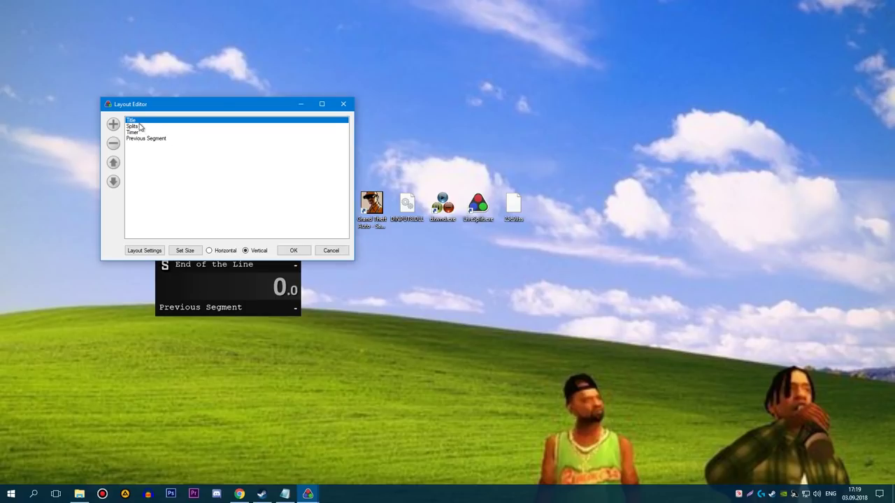
double_click(136, 122)
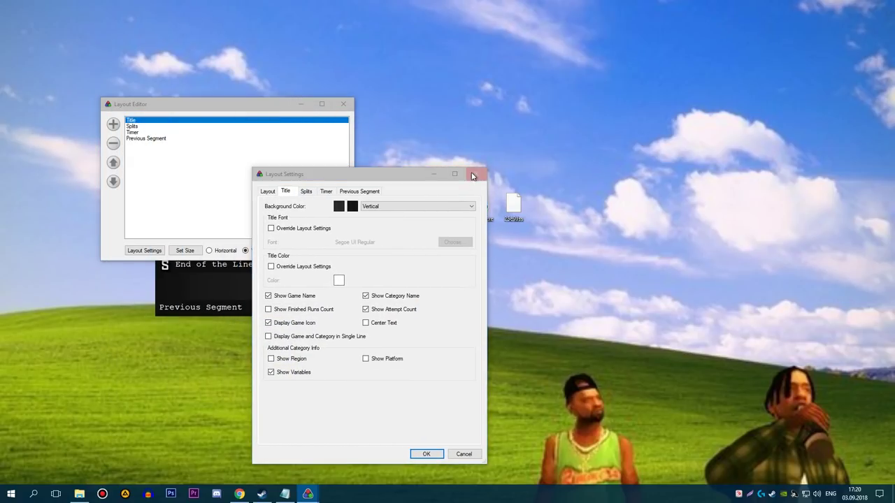
click(476, 174)
click(343, 104)
Step: Open the Splits Editor for the loaded Any% splits and place its window beside the timer
right_click(232, 137)
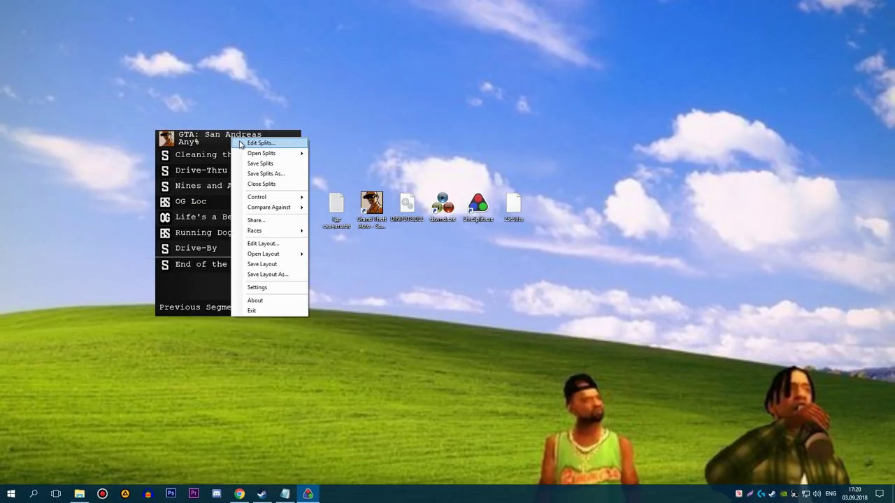
click(241, 144)
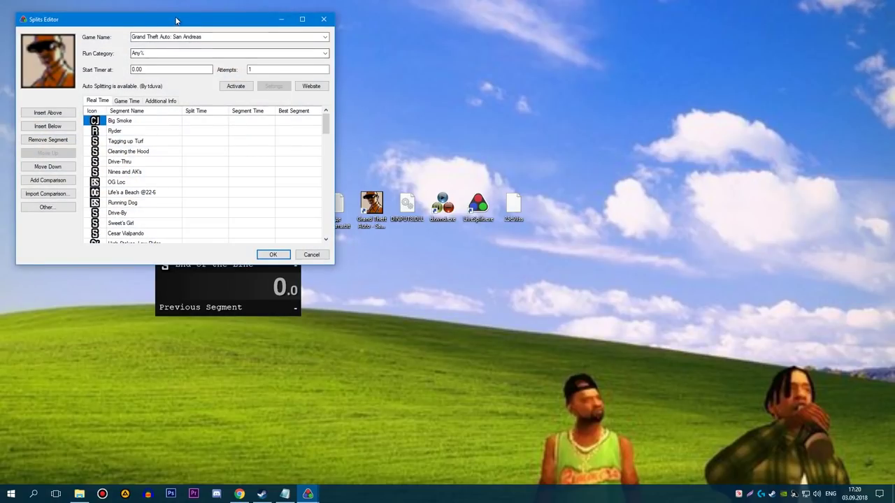
drag(171, 15, 597, 91)
Step: Browse the list of available game names in the Splits Editor and close it, keeping Grand Theft Auto: San Andreas
click(635, 104)
click(658, 108)
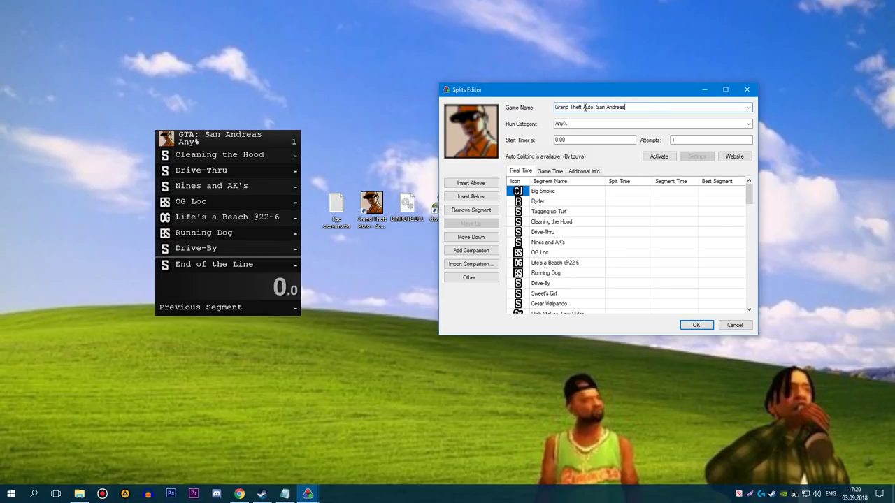
click(748, 107)
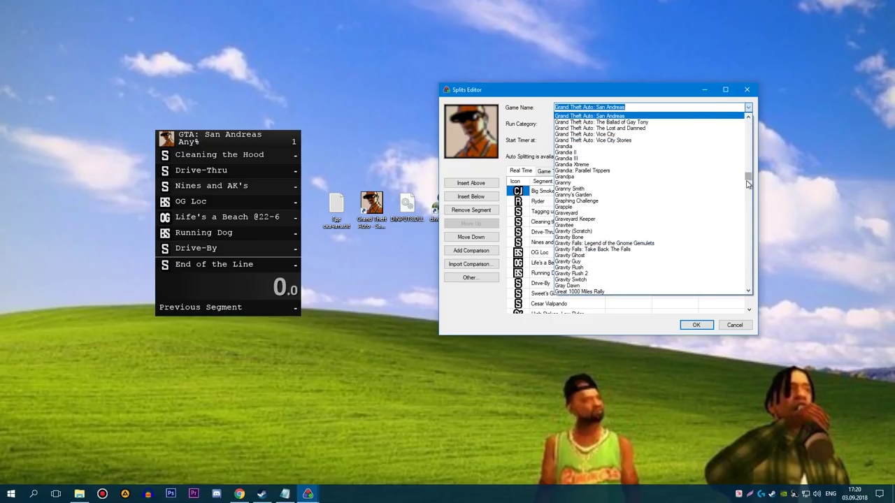
scroll(746, 216, down, 3)
drag(748, 177, 745, 124)
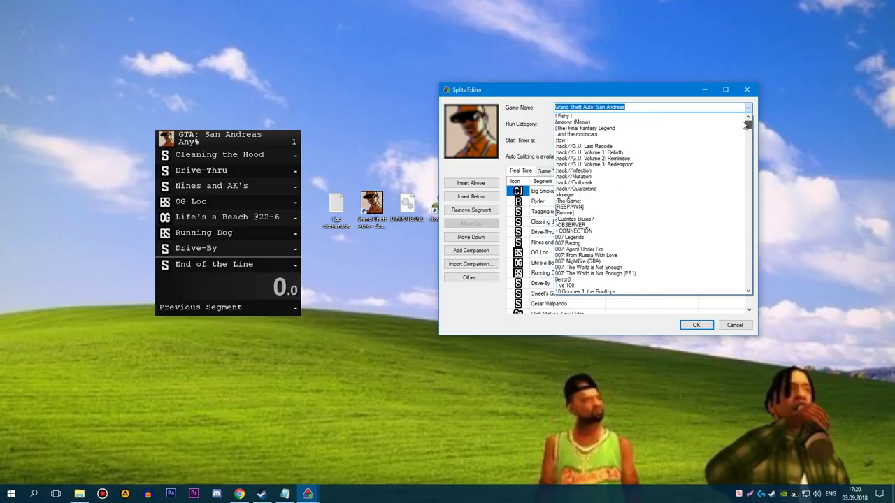
click(661, 109)
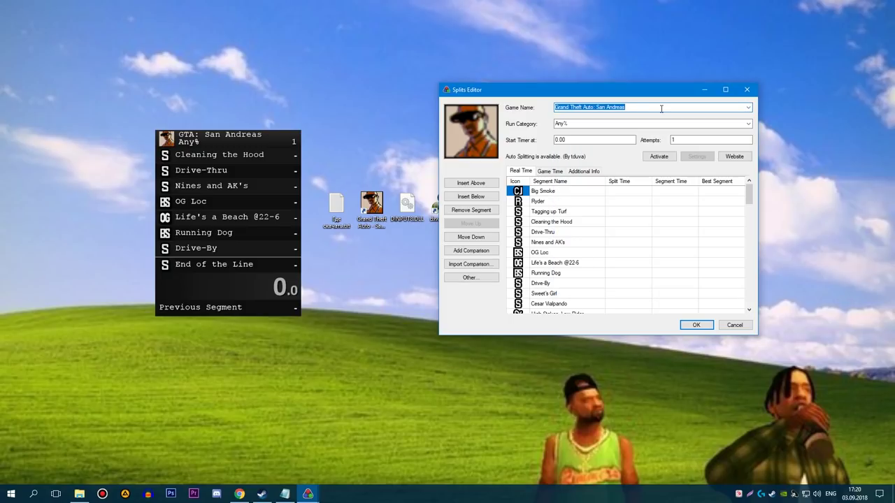
Step: Browse the run categories in the Splits Editor and keep Any% as the selected category
click(747, 124)
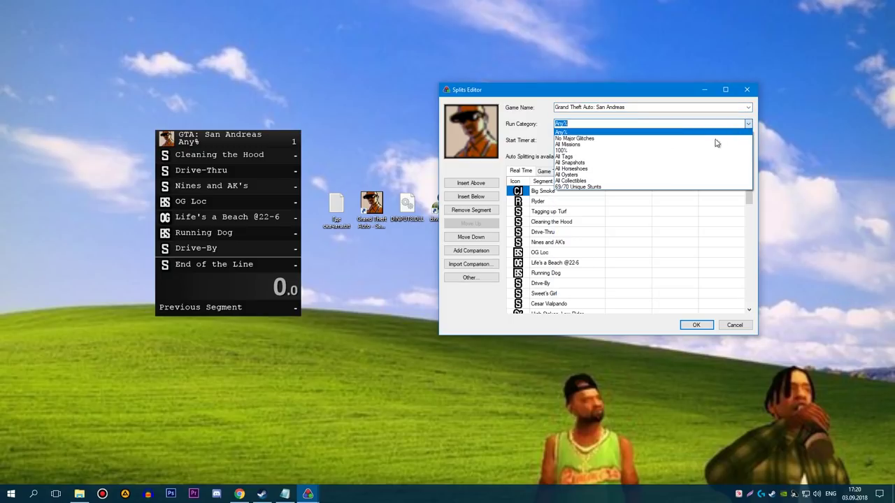
click(661, 132)
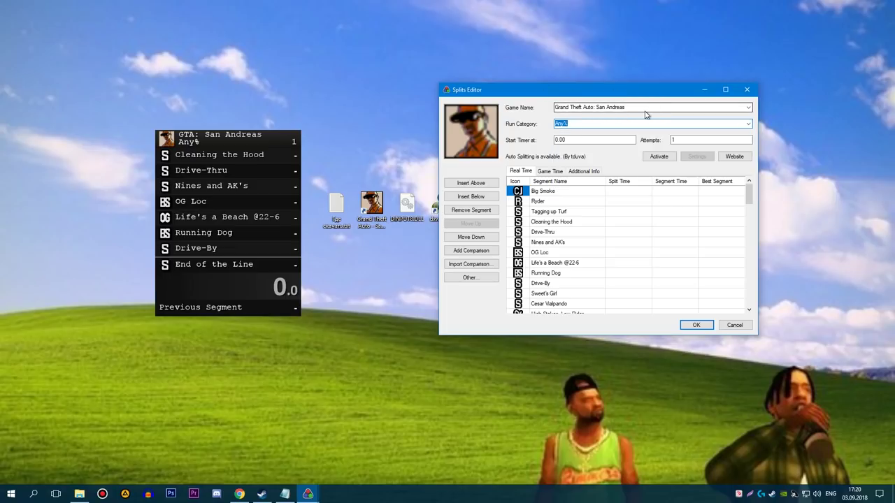
drag(746, 194, 732, 175)
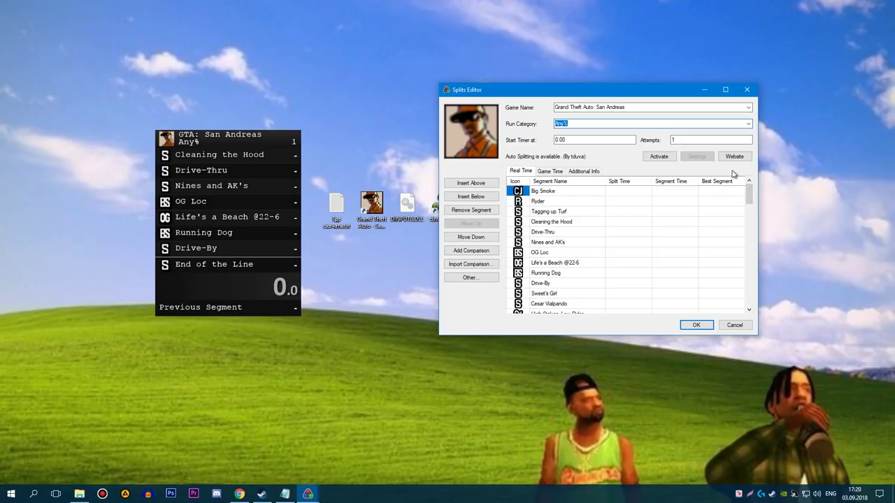
drag(532, 90, 636, 288)
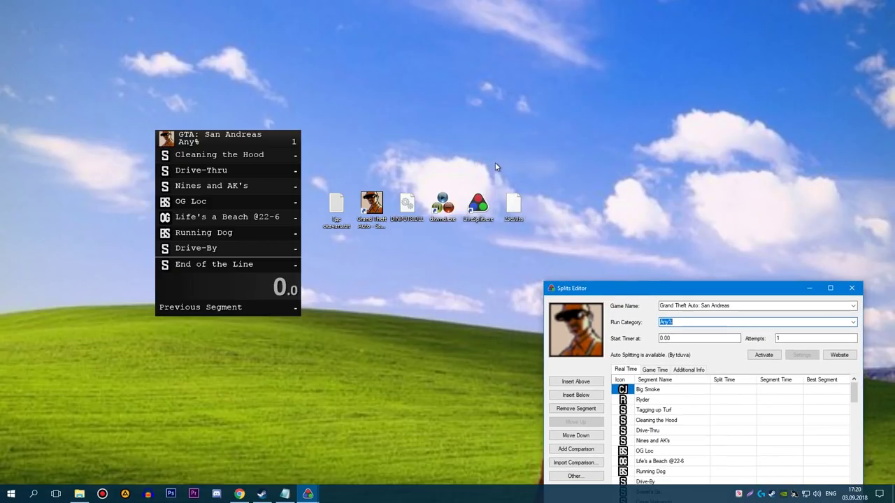
Step: Check the Splits component in the Layout Editor and accept the layout
drag(496, 162, 557, 237)
drag(599, 290, 635, 77)
drag(533, 167, 506, 155)
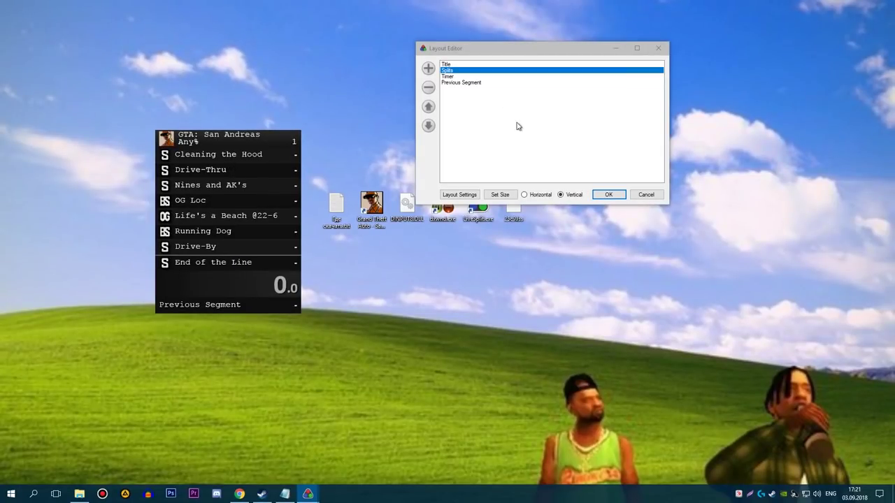
click(603, 195)
Step: Set the Start / Split hotkey to mouse Buttons4 in the LiveSplit settings and confirm the settings
drag(246, 150, 233, 136)
right_click(228, 130)
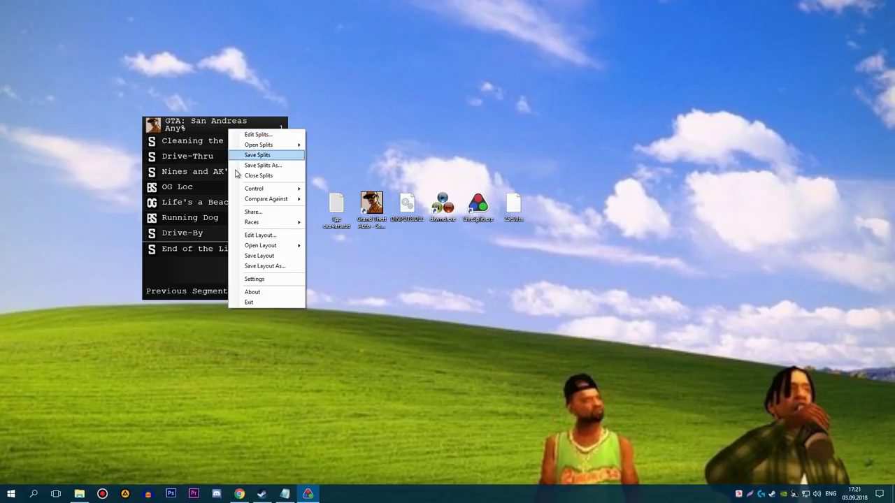
click(273, 279)
drag(175, 105, 451, 101)
click(511, 129)
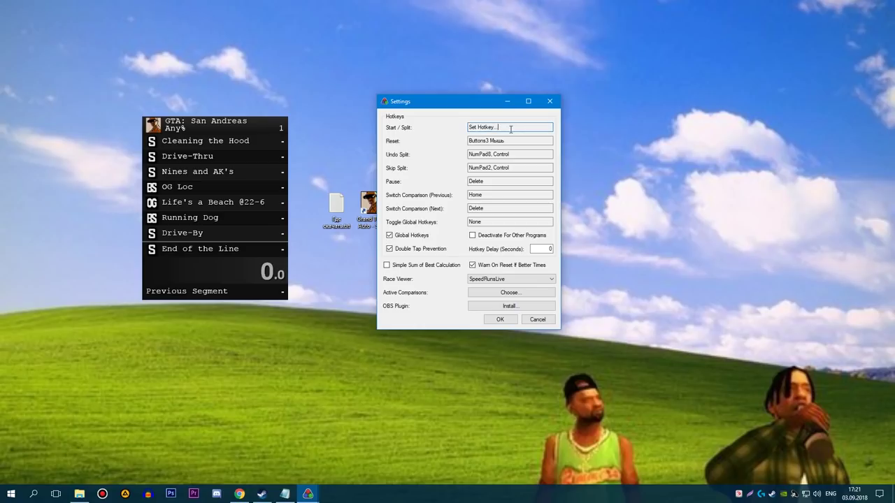
middle_click(510, 129)
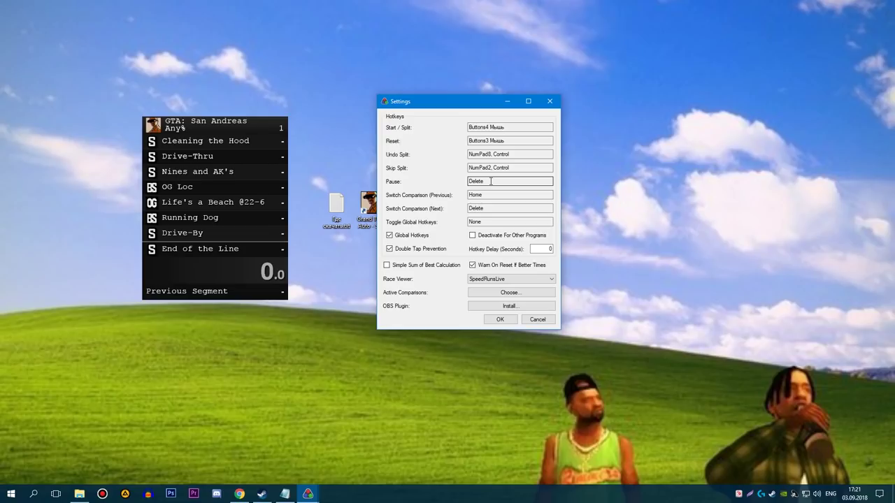
click(500, 320)
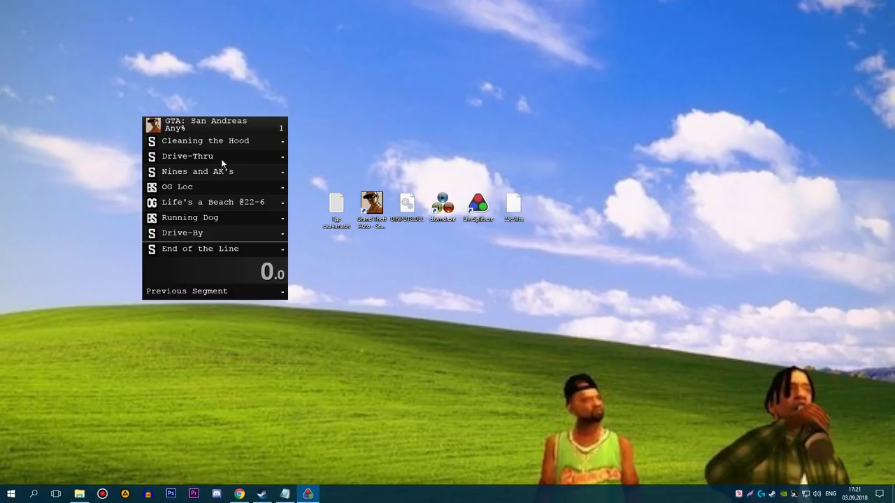
Step: Test the start and reset hotkeys by starting and resetting the timer twice
key(KP_1)
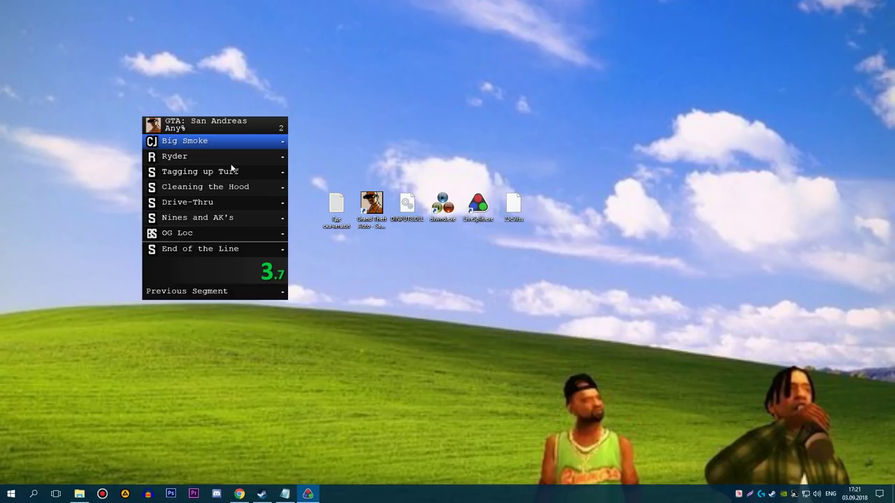
key(KP_5)
key(KP_3)
key(KP_1)
key(KP_3)
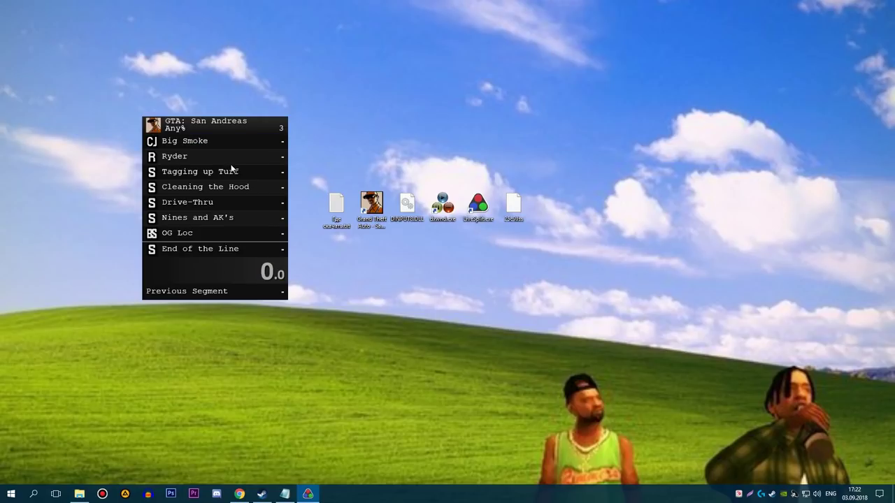
Step: Move the timer window to the empty desktop area on the other side of the desktop icons
drag(226, 140, 638, 72)
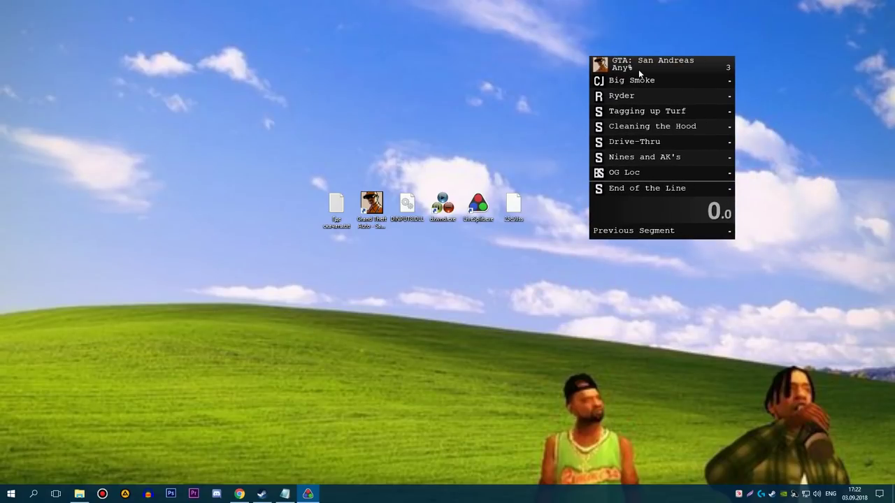
right_click(639, 69)
click(630, 67)
drag(630, 68, 713, 73)
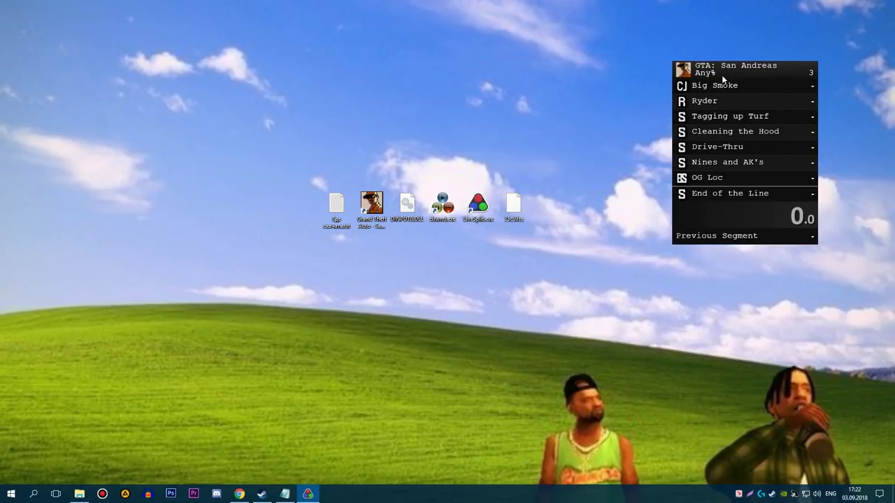
Step: Test the split hotkey by completing the Big Smoke segment, and reset the run without updating the best times
key(KP_1)
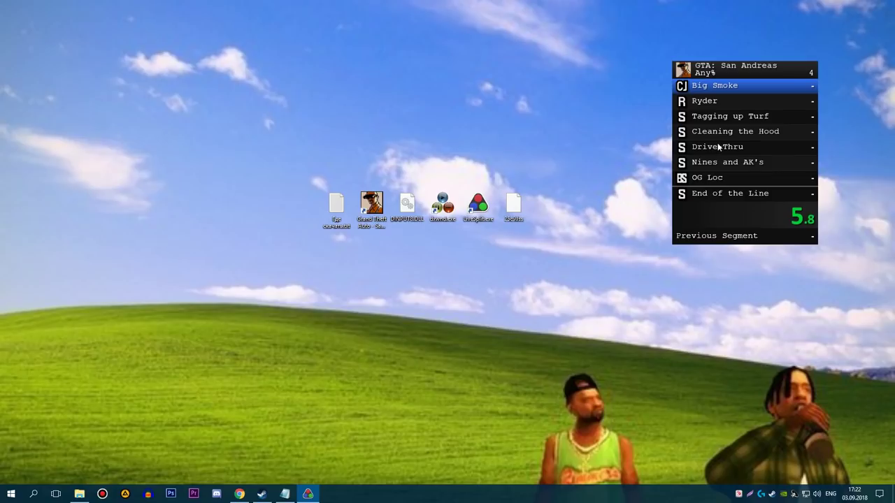
key(KP_1)
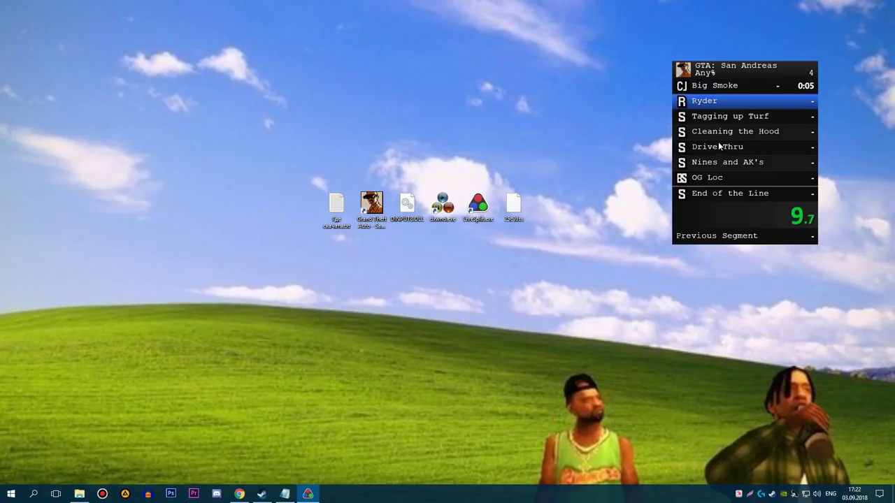
key(KP_3)
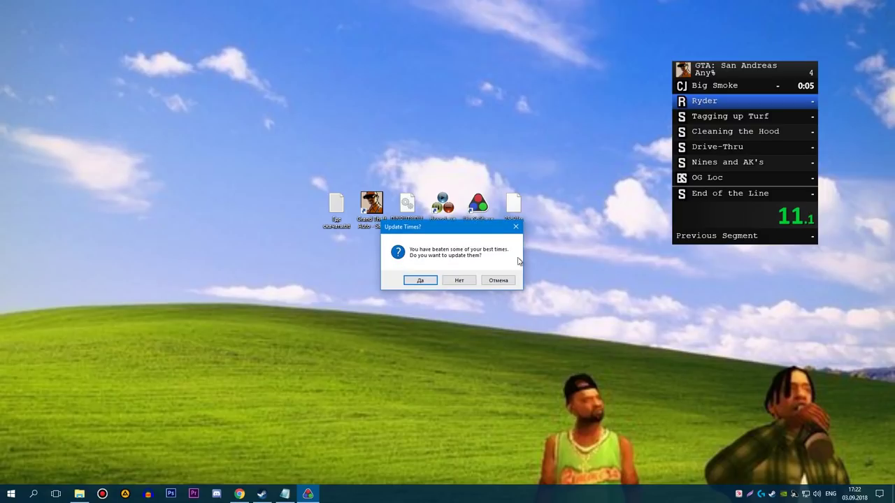
click(460, 280)
Step: Open the Layout Editor and place its window beside the timer
right_click(723, 81)
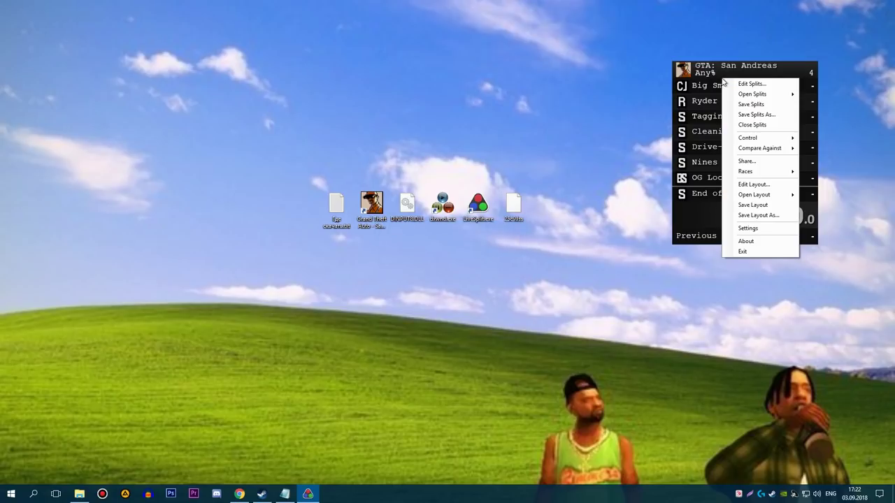
click(748, 185)
drag(192, 116, 510, 114)
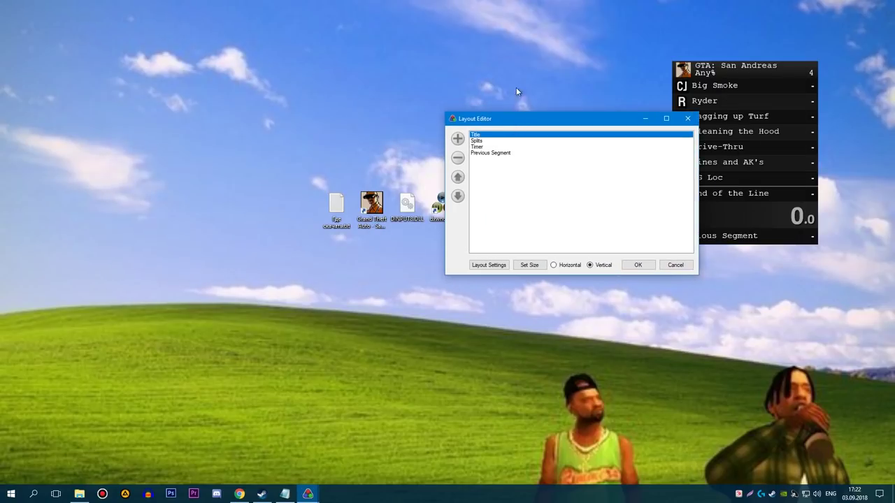
Step: Add the World Record component to the layout as a trial and remove it again
click(458, 139)
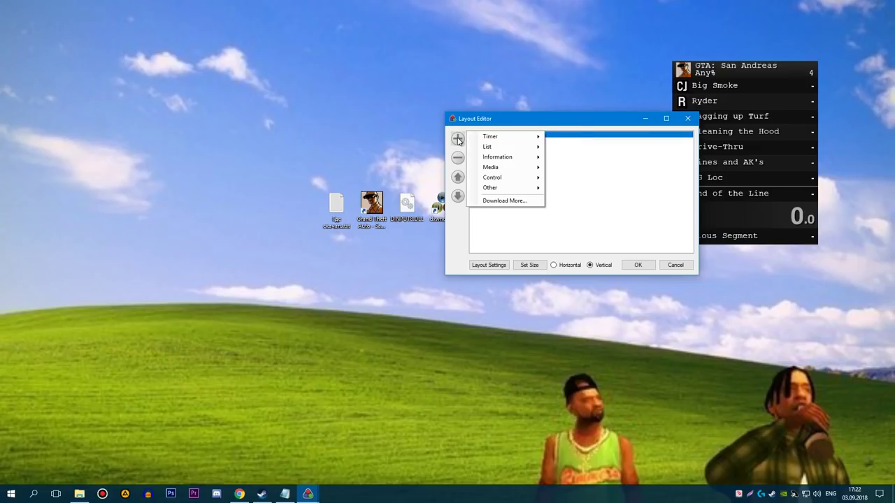
mouse_move(502, 152)
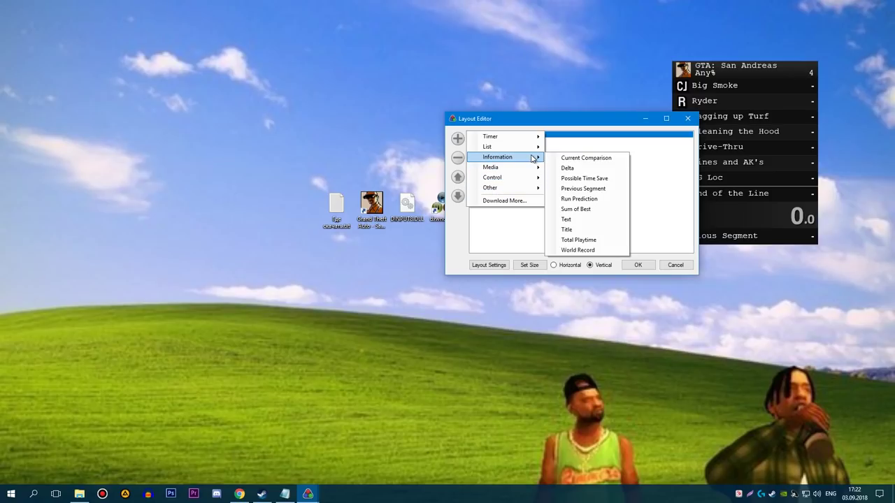
click(591, 250)
drag(601, 122, 463, 47)
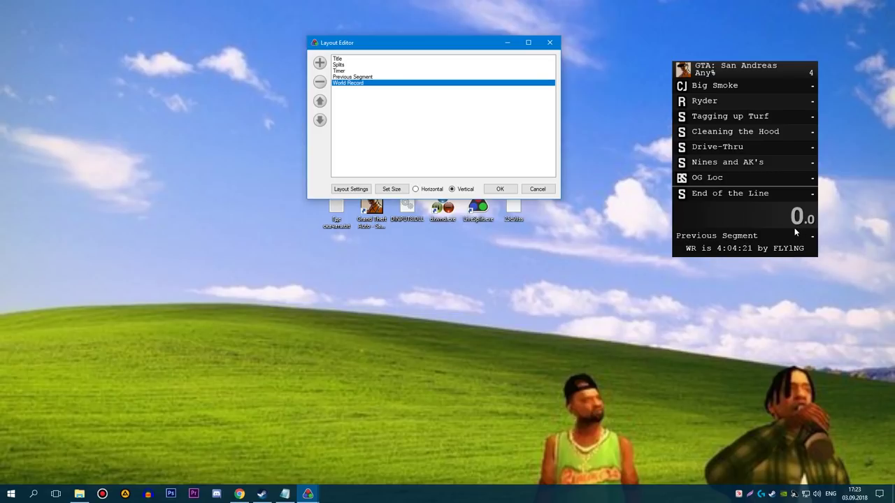
click(320, 82)
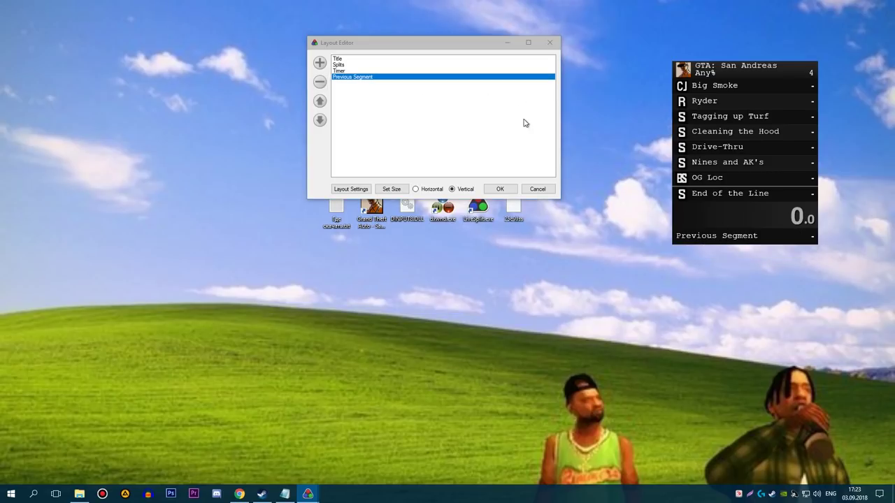
Step: Add a Scriptable Auto Splitter component to the layout
click(318, 63)
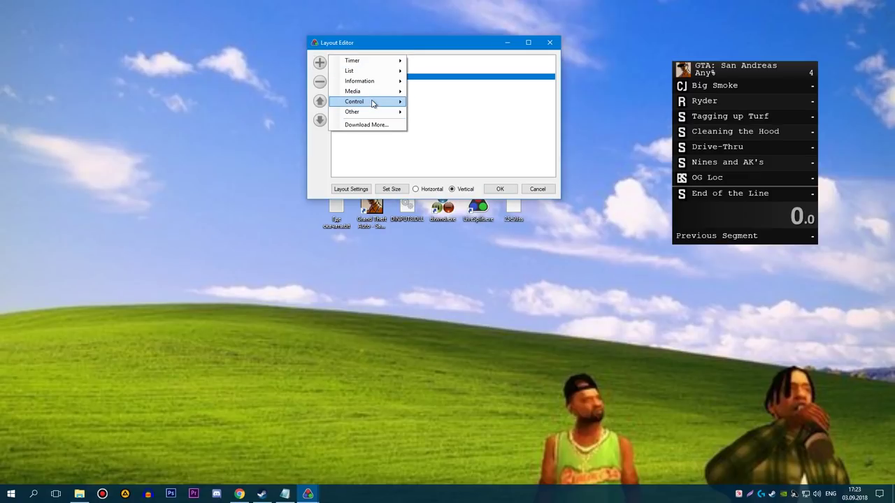
mouse_move(372, 103)
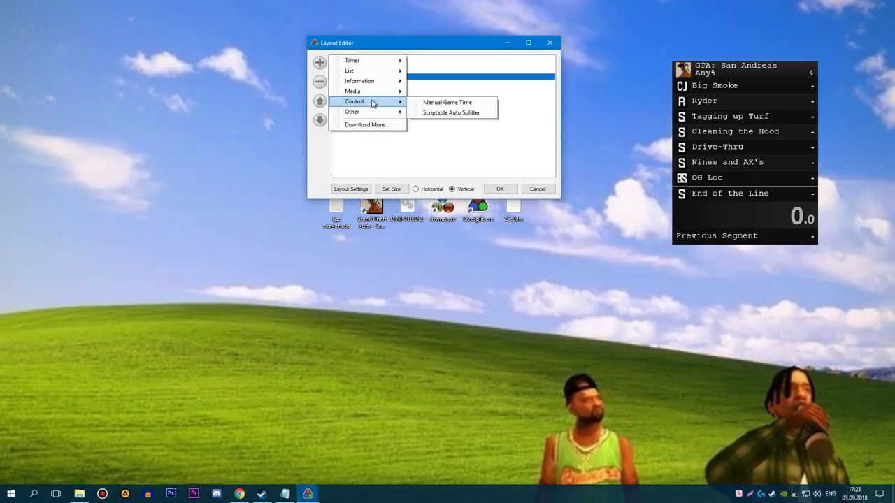
click(437, 114)
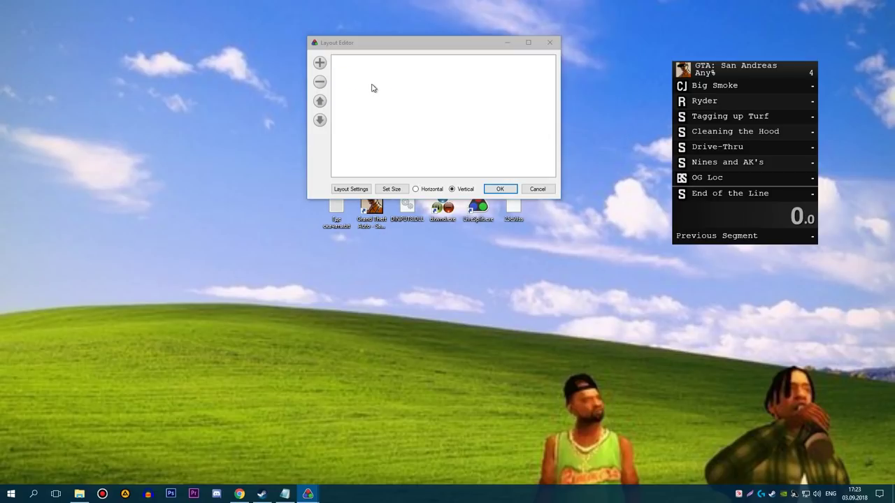
Step: Load GTASA.asl from the GTA SA folder in LiveSplit_1.7.5 as the auto splitter script and confirm the layout changes
double_click(372, 85)
click(221, 52)
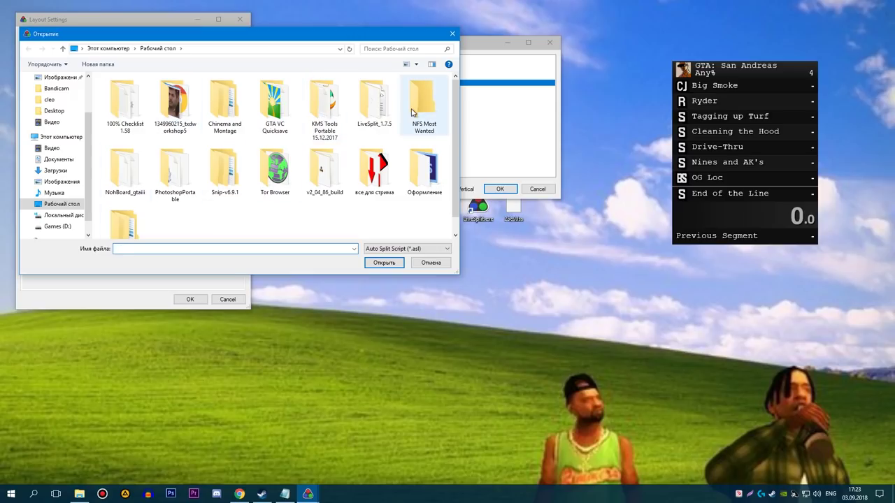
double_click(388, 109)
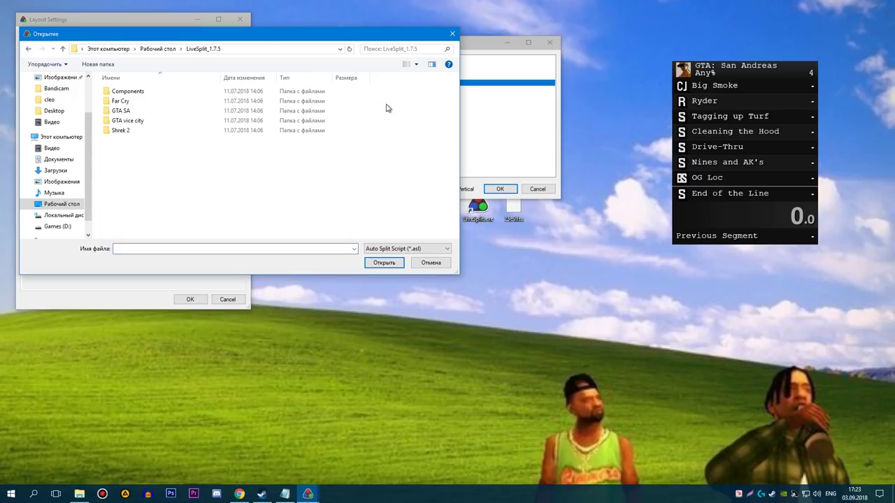
double_click(149, 111)
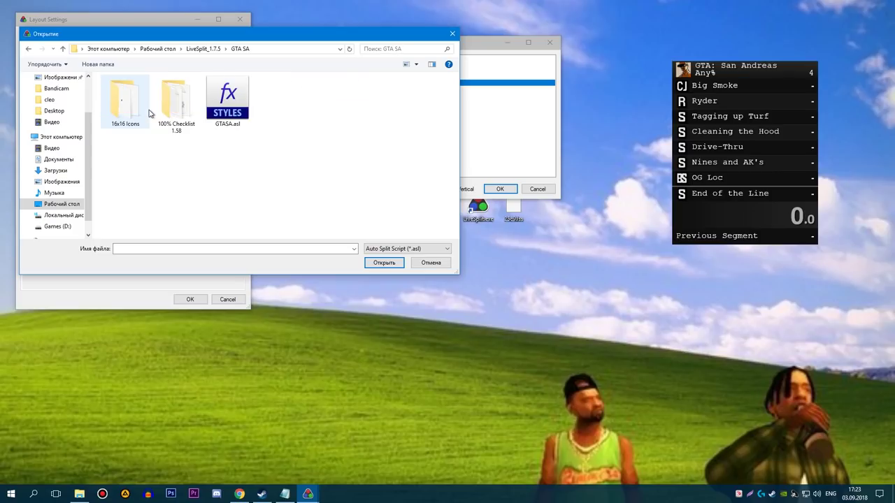
double_click(231, 107)
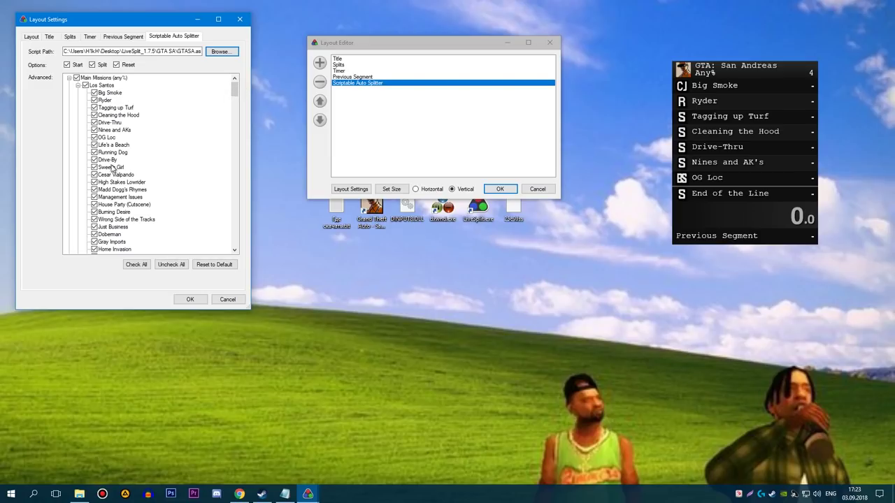
mouse_move(237, 94)
mouse_down()
mouse_move(232, 251)
mouse_move(241, 91)
mouse_up()
click(189, 299)
click(493, 190)
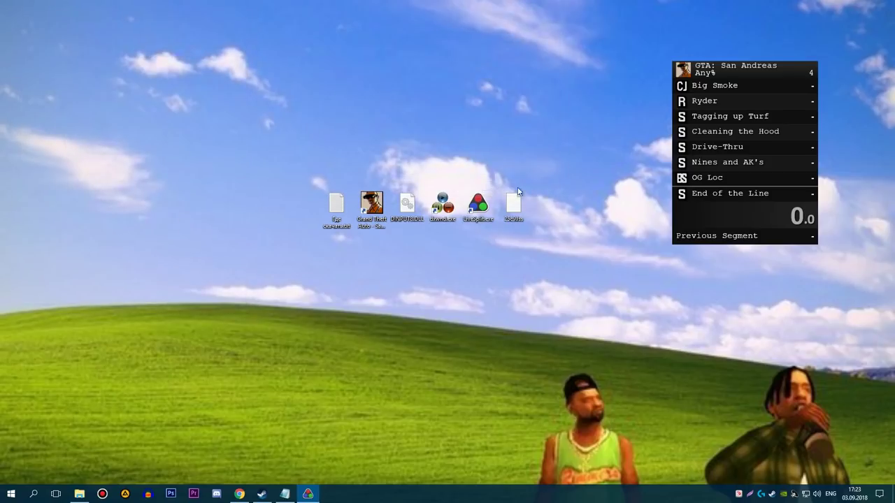
Step: Save the current layout and the Any% splits
right_click(749, 141)
click(782, 259)
right_click(750, 172)
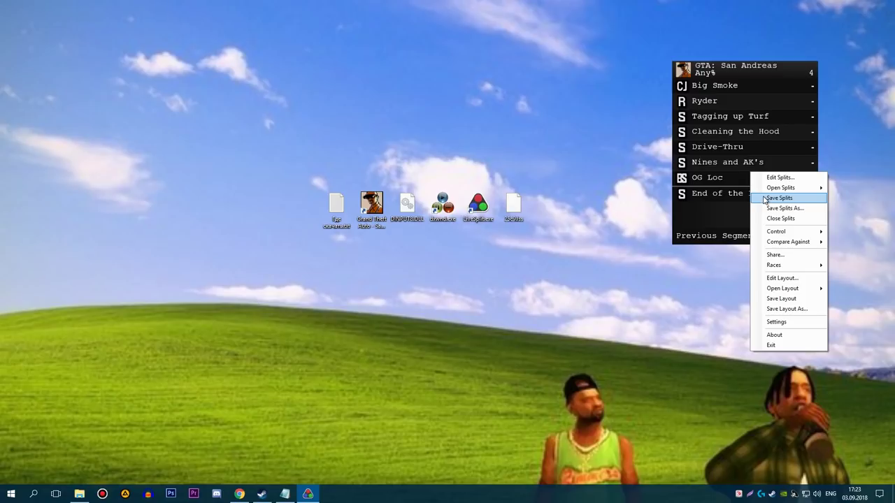
click(777, 198)
Step: Reposition the timer window near the edge of the desktop and test starting and resetting it
drag(730, 68, 509, 58)
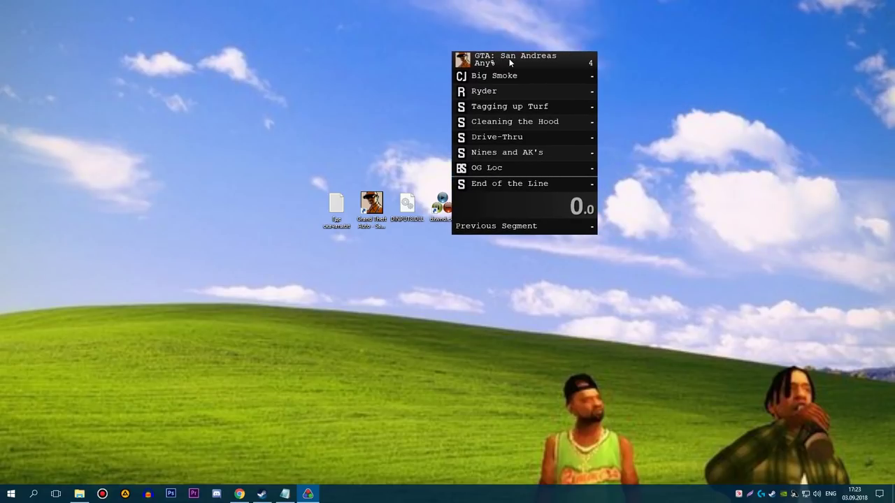
drag(509, 58, 712, 27)
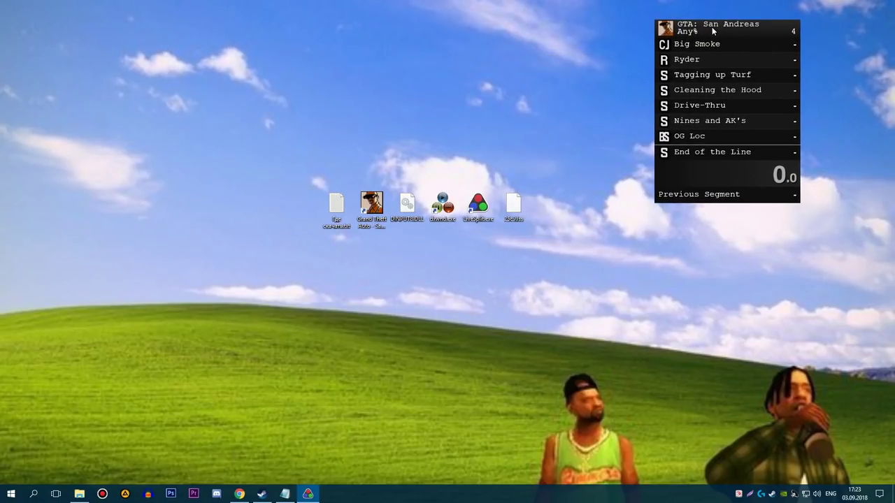
key(KP_1)
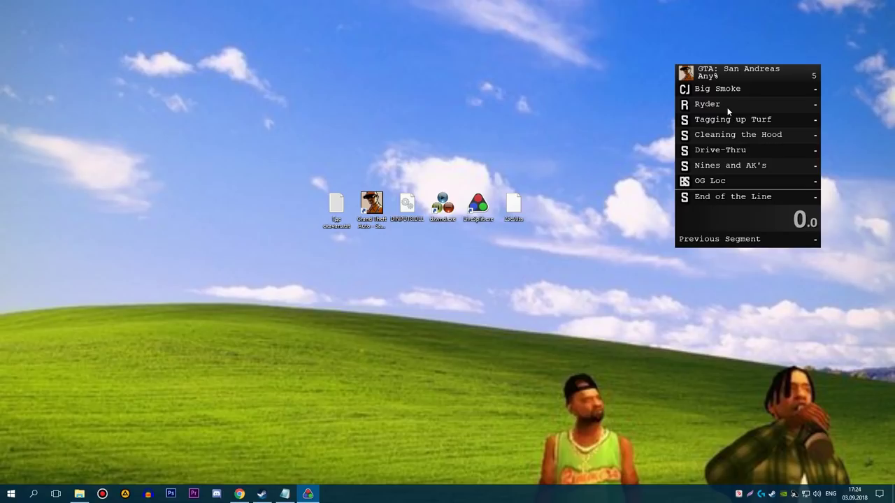
drag(728, 107, 750, 113)
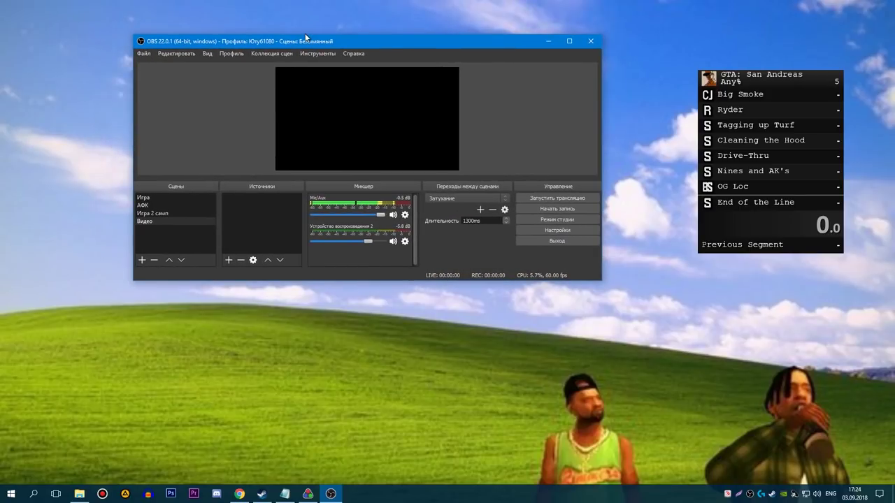
Step: Add a new window capture source to the Видео scene, capturing [LiveSplit.exe]: LiveSplit
right_click(251, 203)
click(303, 140)
right_click(248, 207)
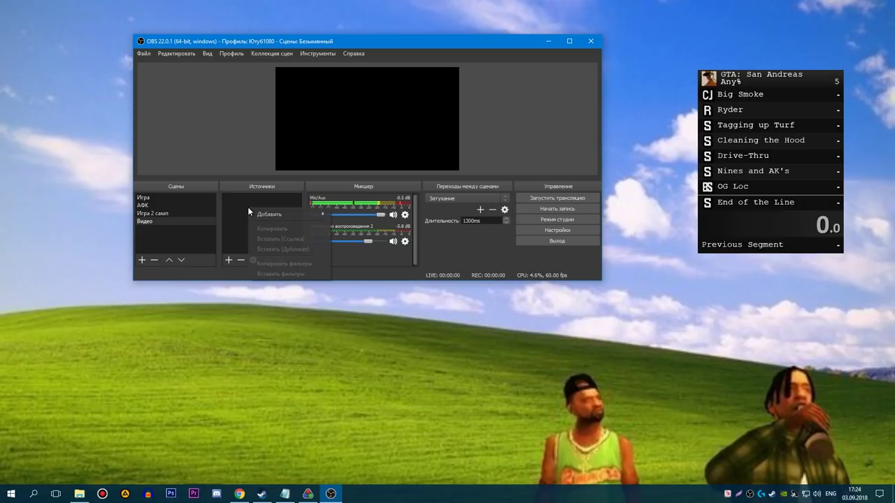
mouse_move(262, 214)
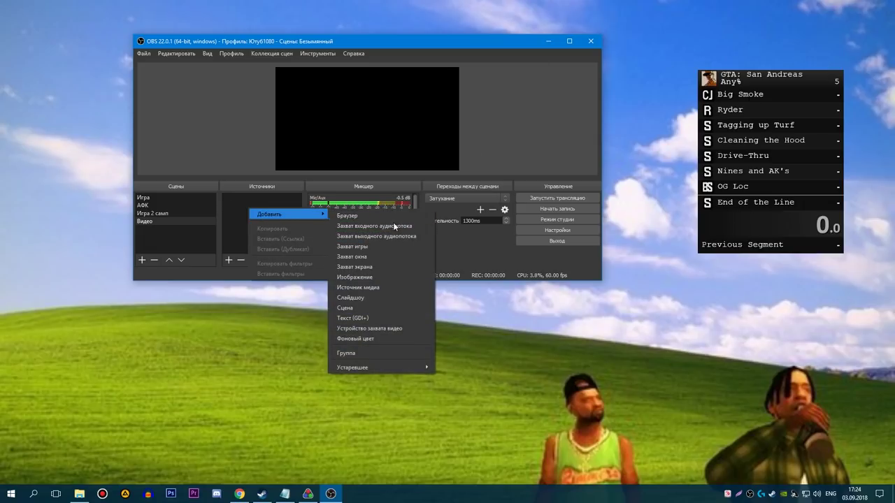
click(378, 257)
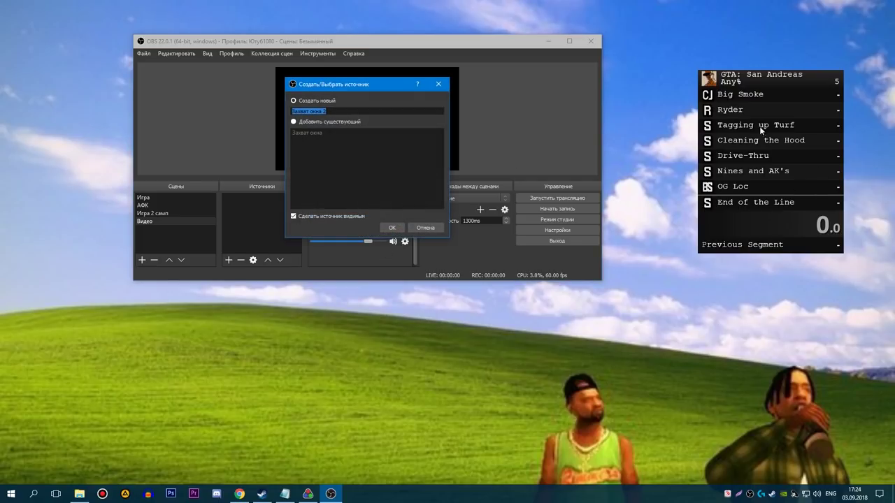
click(392, 228)
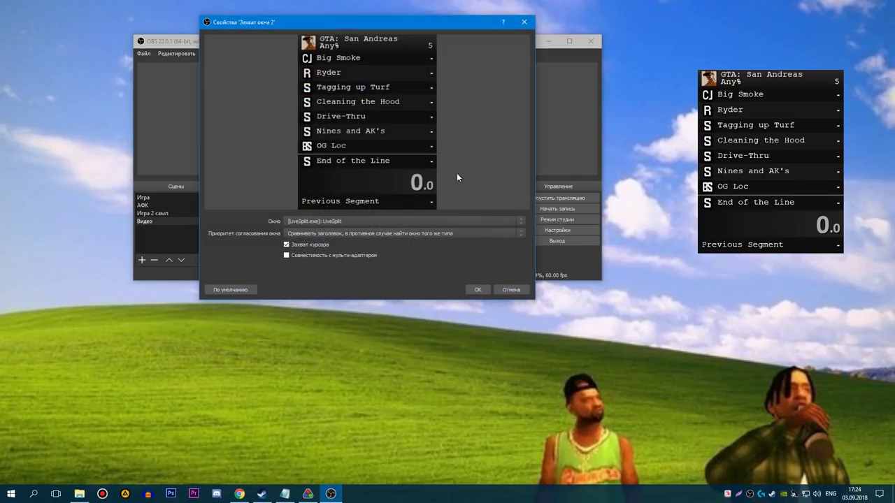
click(479, 290)
Step: Move the LiveSplit capture down along the canvas's side edge and lock the source
click(268, 199)
drag(290, 80, 290, 106)
double_click(302, 41)
drag(217, 159, 215, 164)
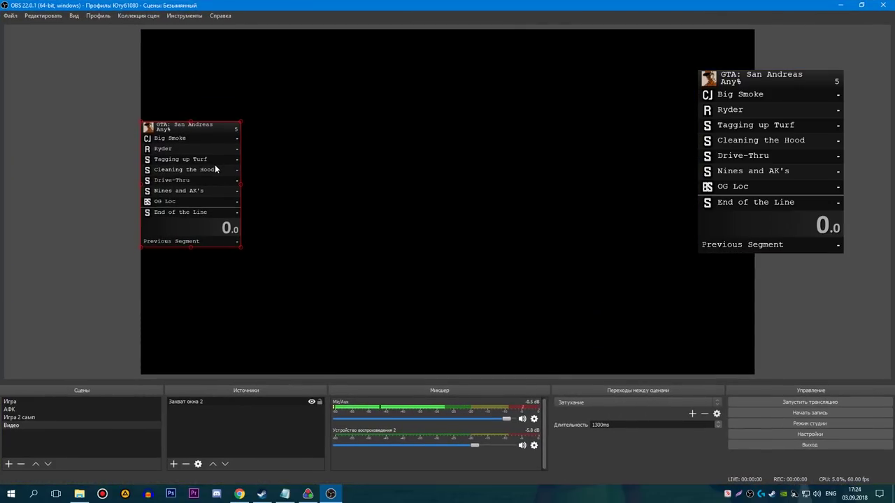
double_click(246, 5)
click(296, 202)
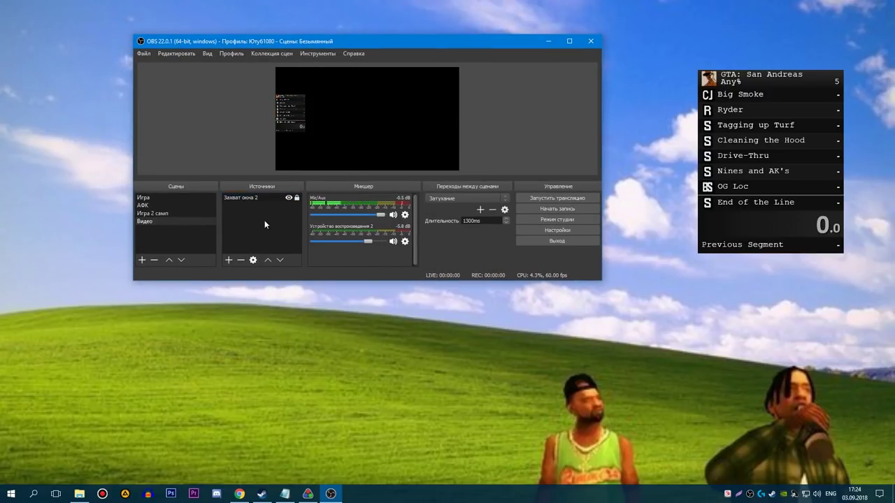
Step: Shrink the OBS window and move it away from the desktop shortcuts
right_click(264, 214)
key(Escape)
drag(134, 35, 171, 65)
drag(344, 72, 588, 256)
click(372, 206)
Step: Open DxWnd from the desktop and launch the gtasa entry in a window
double_click(376, 206)
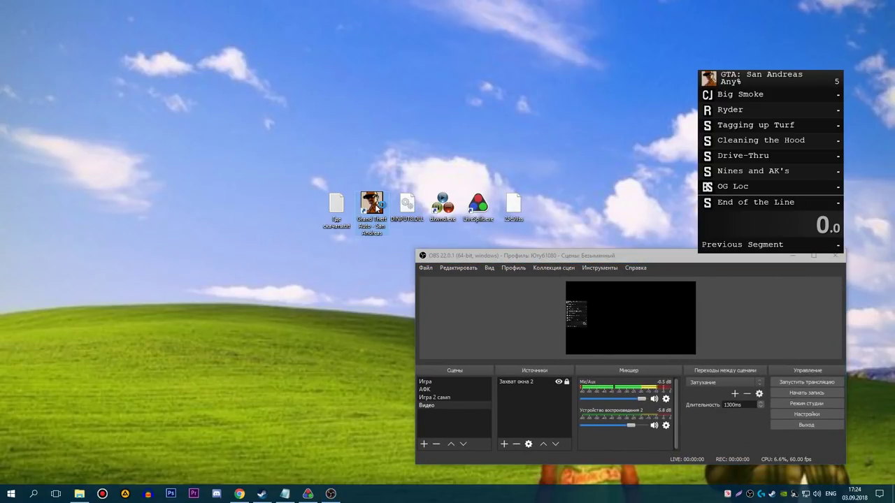
click(397, 233)
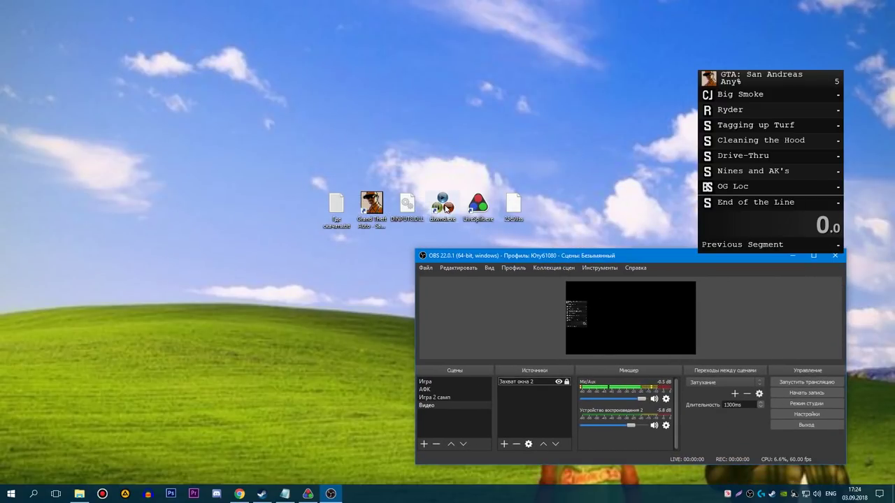
double_click(443, 204)
drag(434, 145, 440, 218)
click(203, 112)
double_click(204, 112)
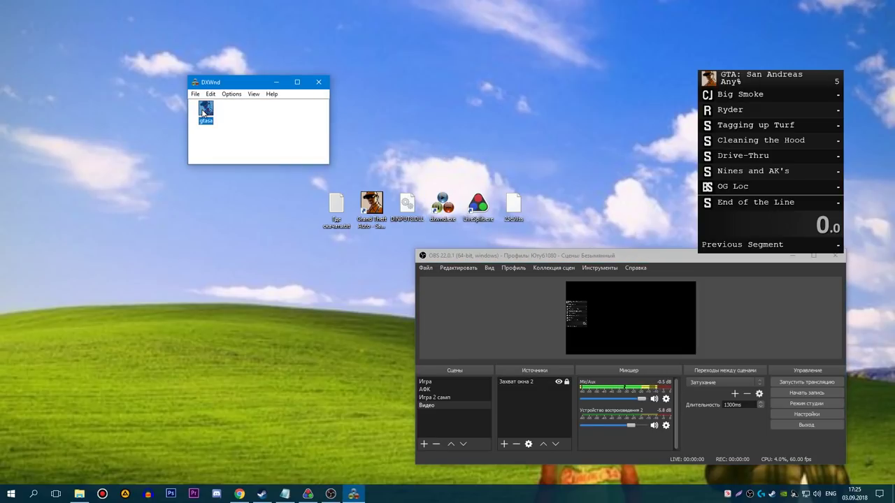
click(186, 139)
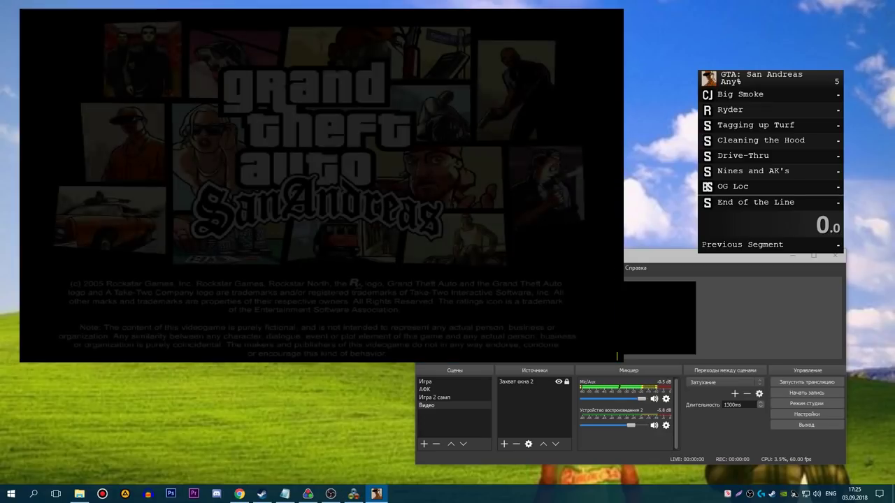
Step: Add another window capture source to the Видео scene in OBS, capturing [gta_sa.exe]: GTA: San Andreas
drag(664, 257, 718, 271)
mouse_move(609, 425)
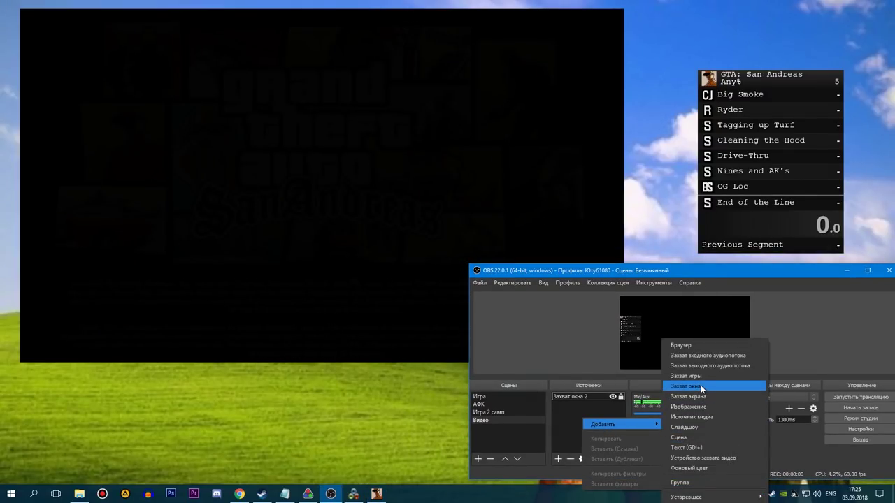
click(701, 385)
click(704, 438)
click(661, 406)
click(658, 421)
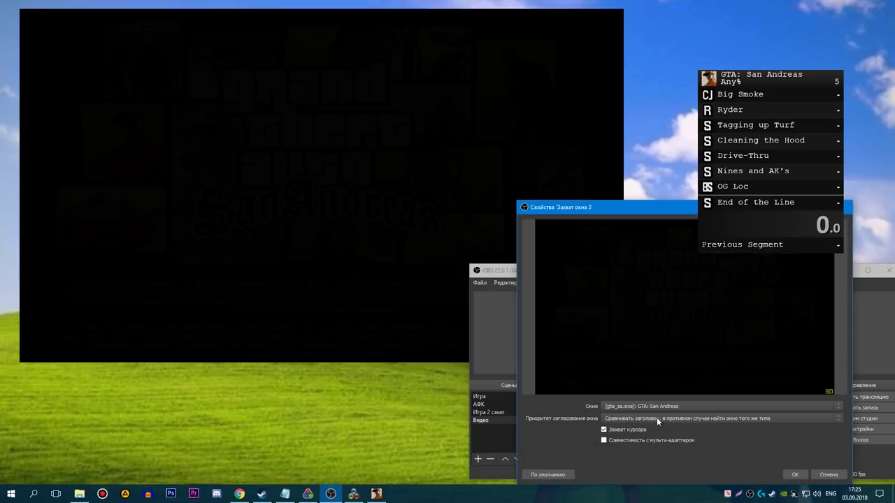
click(795, 474)
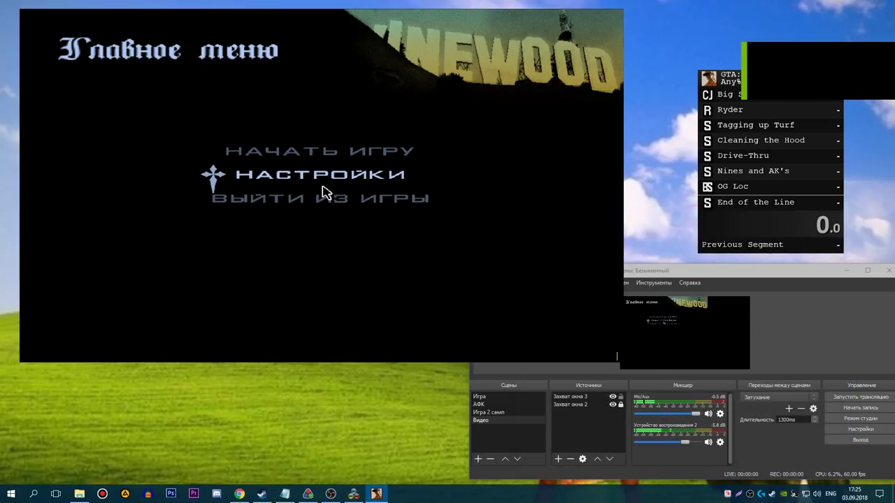
Step: Place the LiveSplit capture in front of the game capture and enlarge the game capture to cover the canvas
drag(663, 272, 223, 154)
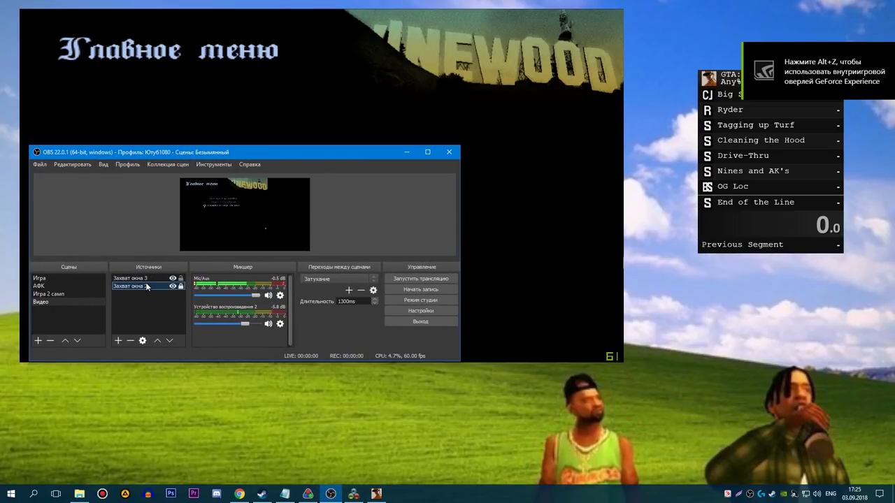
key(ctrl+Up)
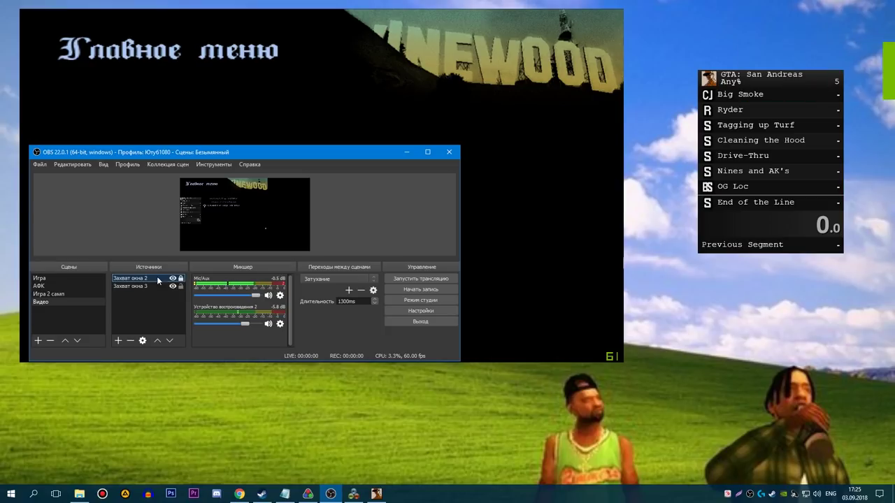
double_click(197, 153)
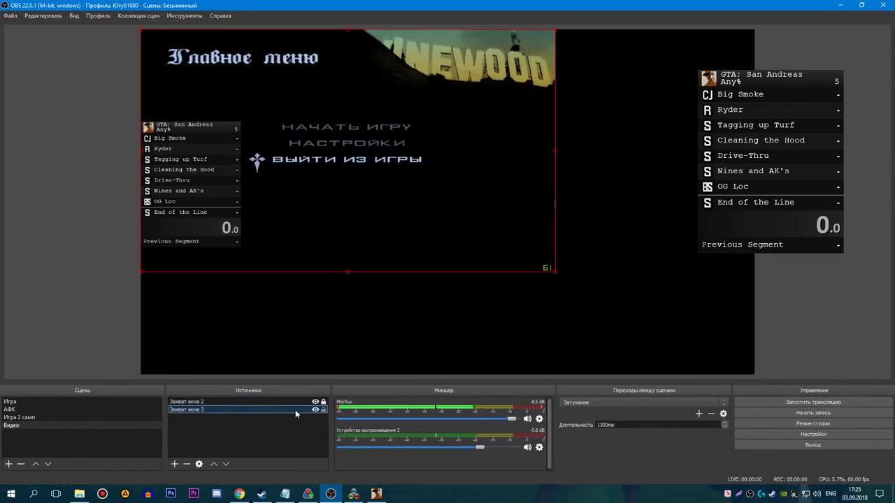
drag(555, 275, 726, 344)
key(ctrl+f)
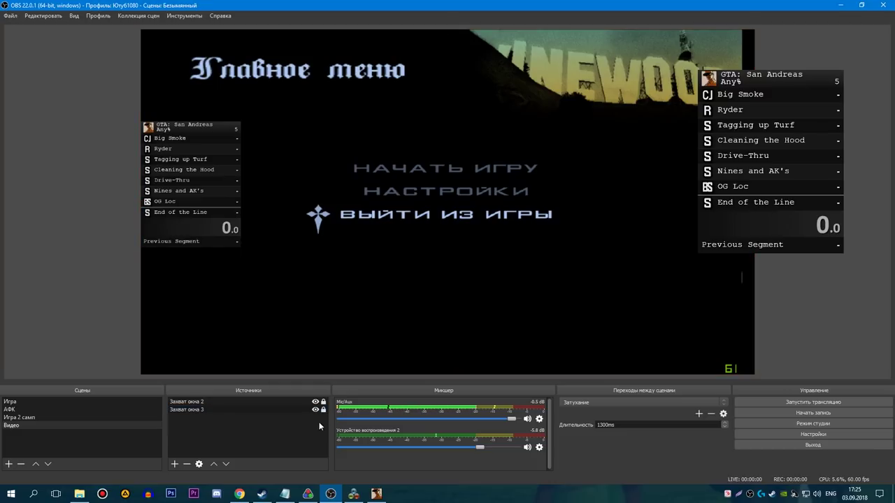
double_click(335, 9)
Step: Move the OBS window clear of the game menu and load a saved game from the main menu
drag(238, 152, 671, 302)
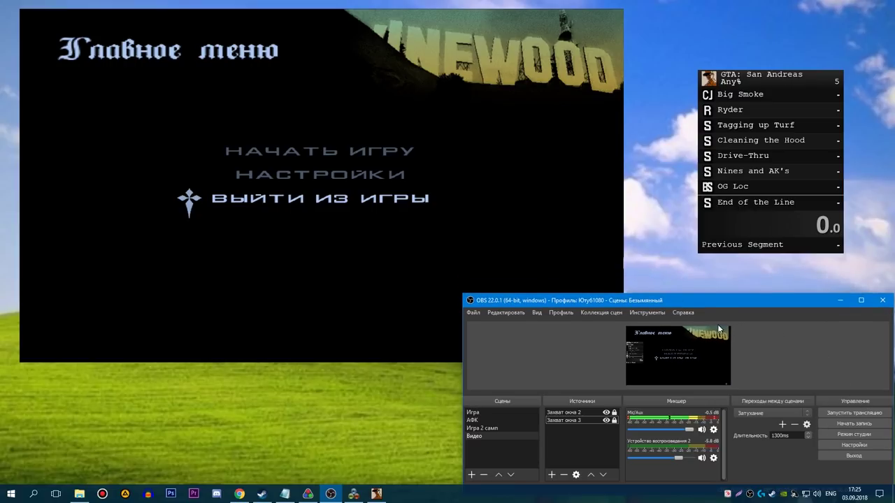
drag(685, 305, 682, 285)
click(539, 224)
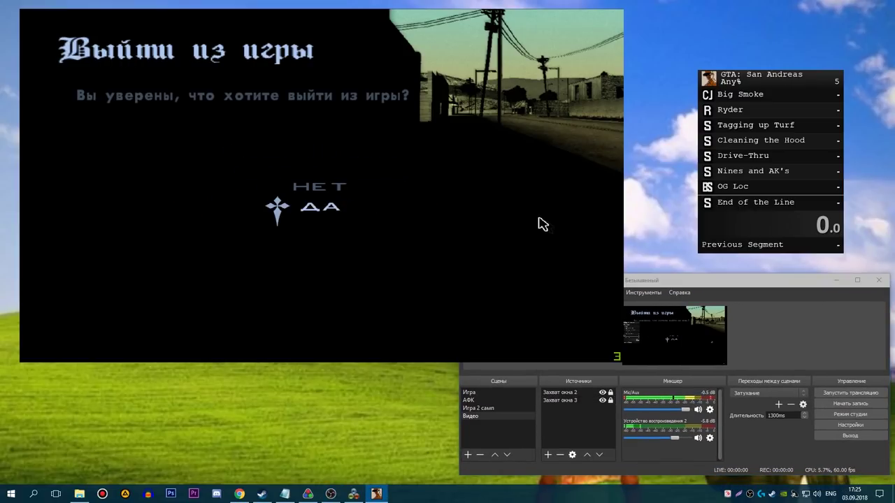
click(370, 200)
click(340, 149)
click(340, 172)
click(325, 132)
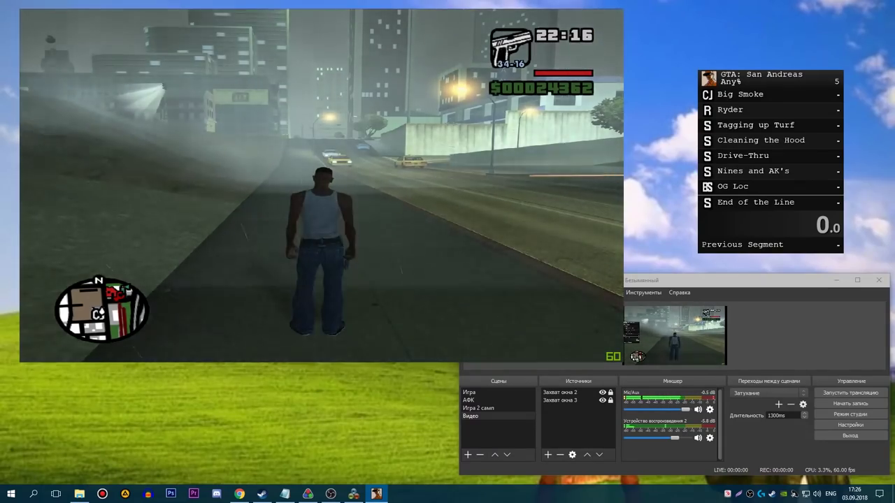
Step: Run the character along the street to check how the game is captured in OBS
key(w)
key(w)
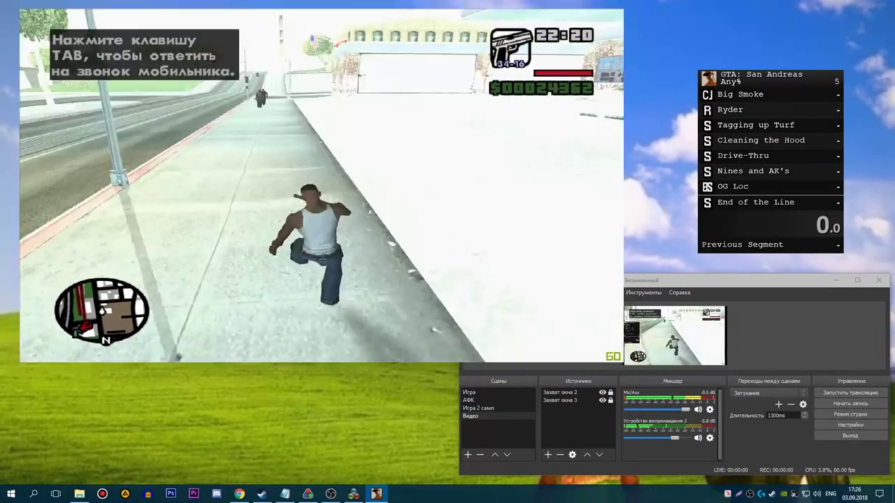
key(w)
key(KP_1)
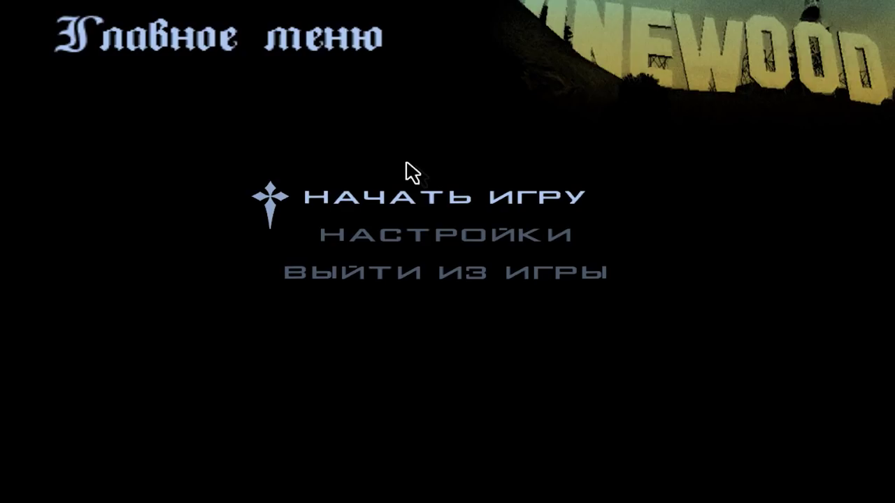
Step: Open the game's control settings and examine the mouse options and the on-foot key bindings
click(429, 234)
click(416, 179)
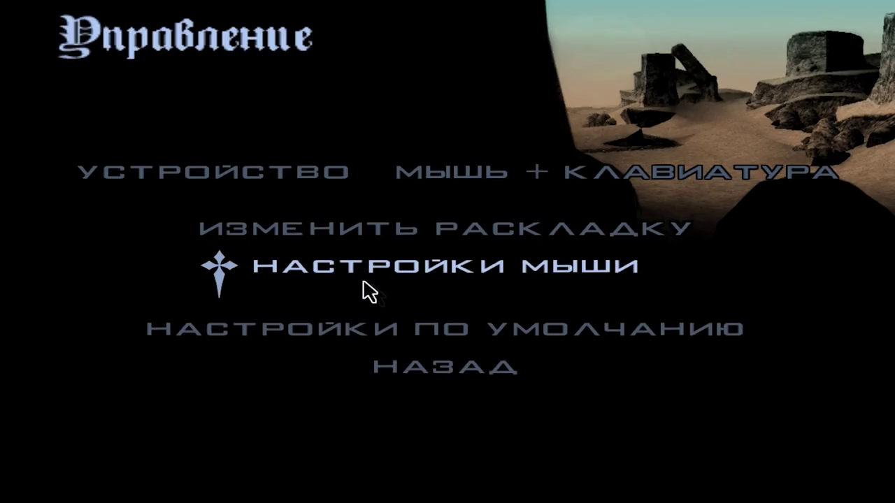
click(369, 292)
key(Escape)
click(591, 253)
click(531, 242)
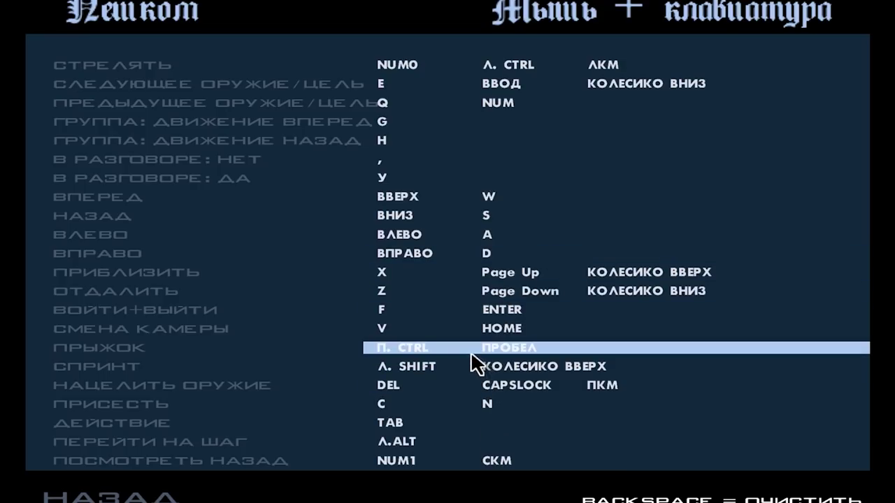
key(Escape)
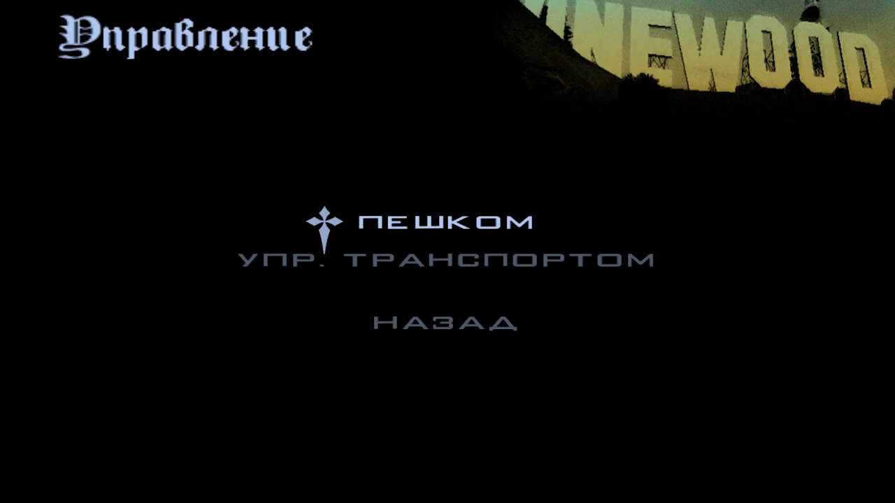
Step: Examine the vehicle key bindings, including the mouse assignments for leaning forward and backward
click(347, 271)
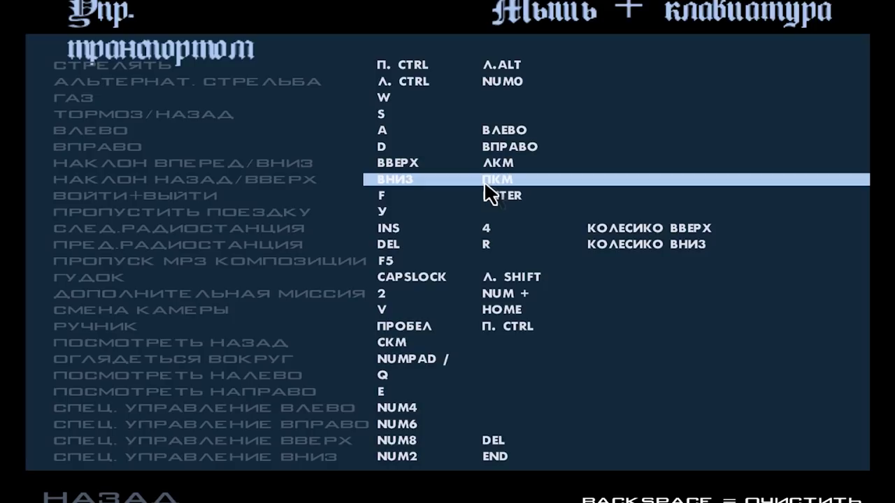
click(491, 162)
key(Escape)
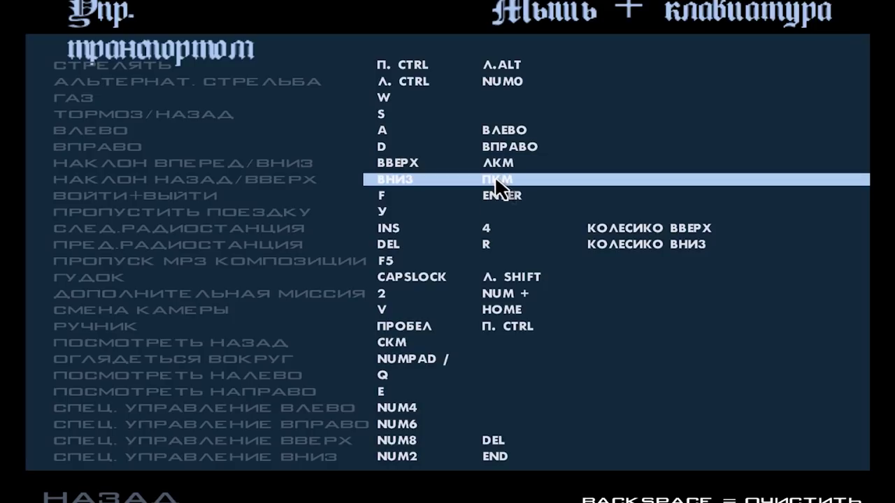